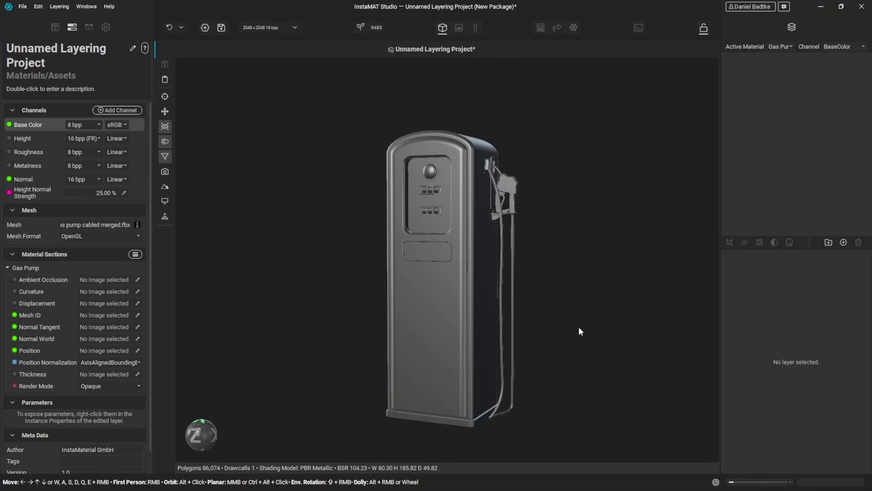
Inspect the gas pump mesh, its available active materials and its wireframe
{"action": "scroll", "coordinate": [494, 210], "scroll_direction": "up", "scroll_amount": 5}
{"action": "left_click_drag", "start_coordinate": [545, 233], "coordinate": [523, 225], "text": "alt"}
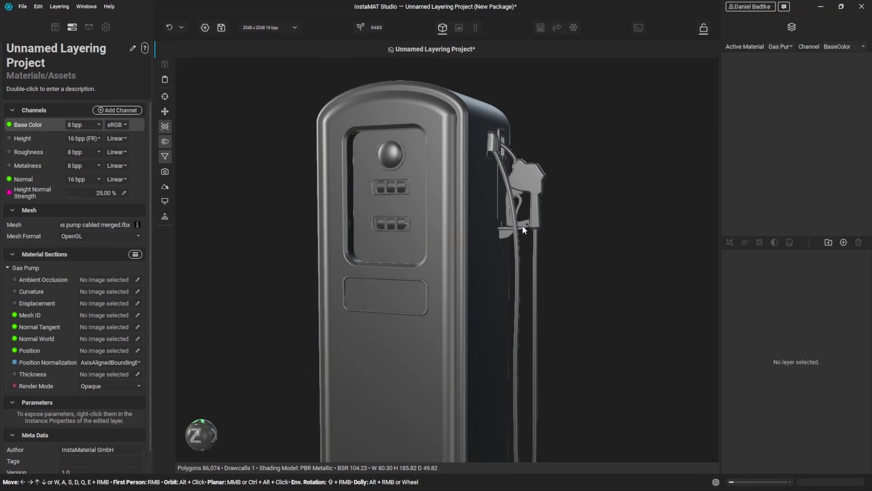
{"action": "left_click", "coordinate": [782, 48]}
{"action": "left_click", "coordinate": [789, 48]}
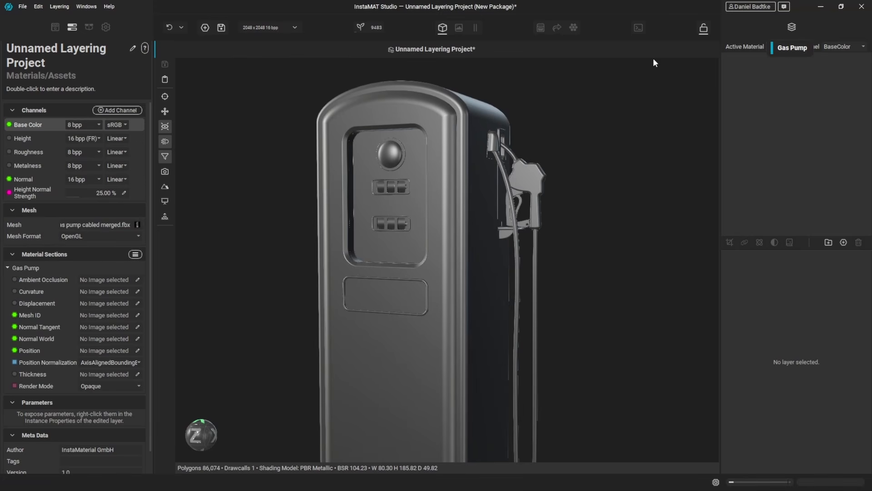
{"action": "left_click", "coordinate": [165, 112]}
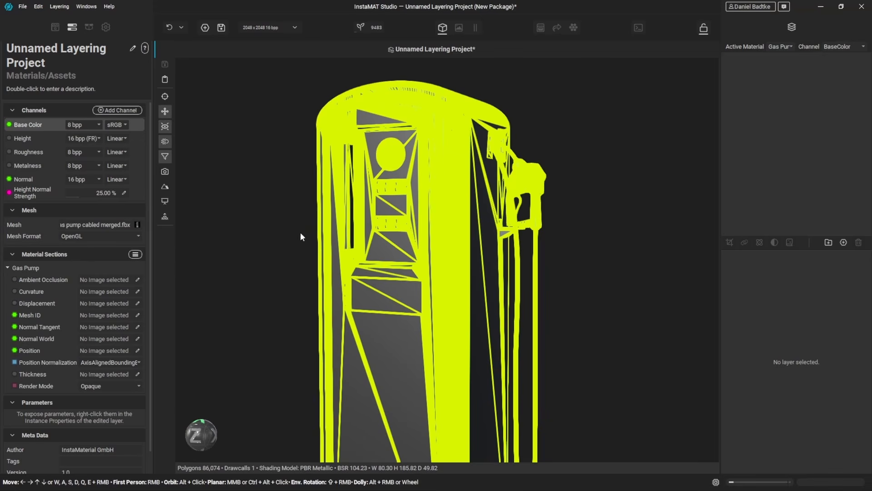
{"action": "left_click", "coordinate": [166, 111]}
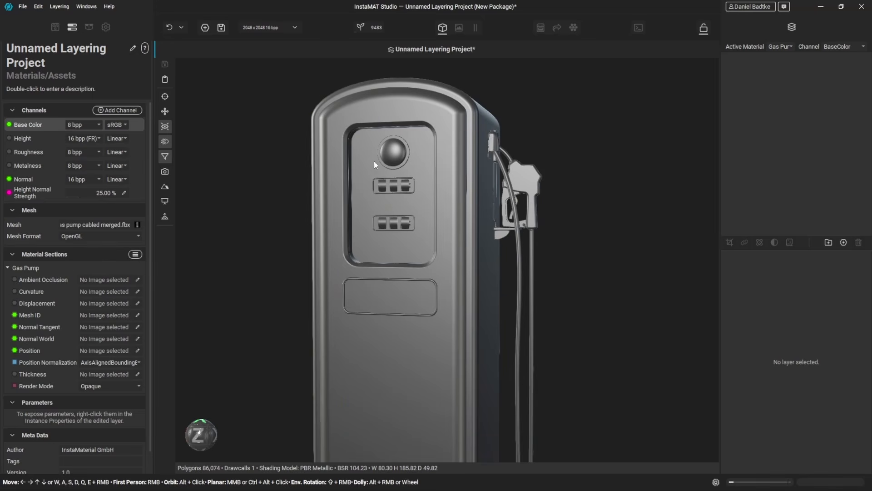
Search the library for "paint" and add Glossy Paint Metallic Blue to the layer stack
{"action": "left_click", "coordinate": [55, 27]}
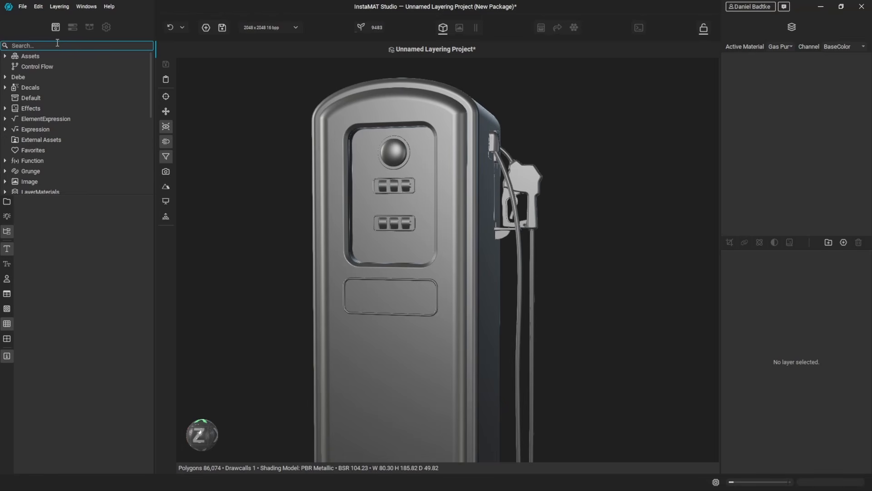
{"action": "type", "text": "paint"}
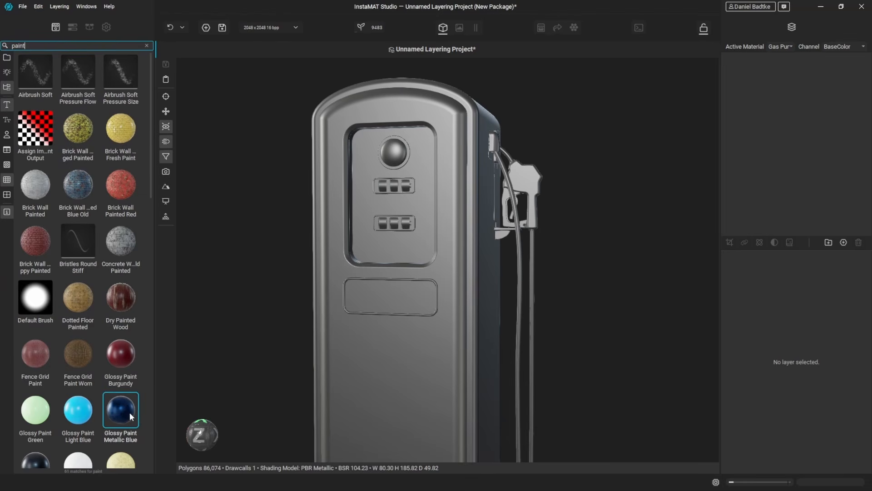
{"action": "mouse_move", "coordinate": [126, 411]}
{"action": "left_mouse_down"}
{"action": "mouse_move", "coordinate": [467, 361]}
{"action": "mouse_move", "coordinate": [795, 100]}
{"action": "left_mouse_up"}
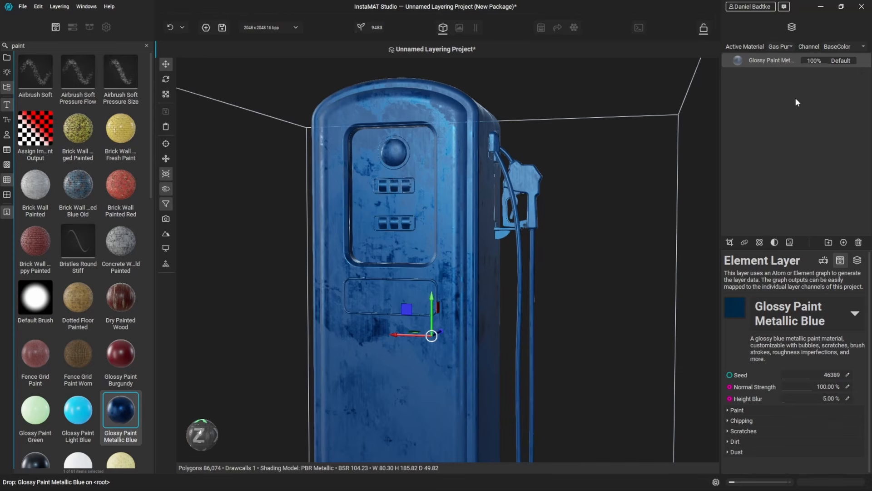
Add a Mesh Submesh Mask from the library to the blue paint layer and pick the pump's front housing submesh
{"action": "left_click", "coordinate": [731, 249]}
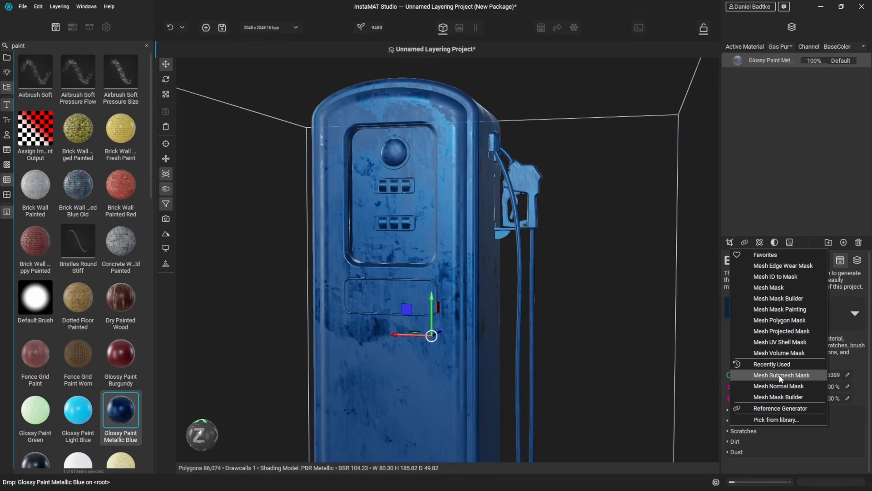
{"action": "left_click", "coordinate": [774, 419]}
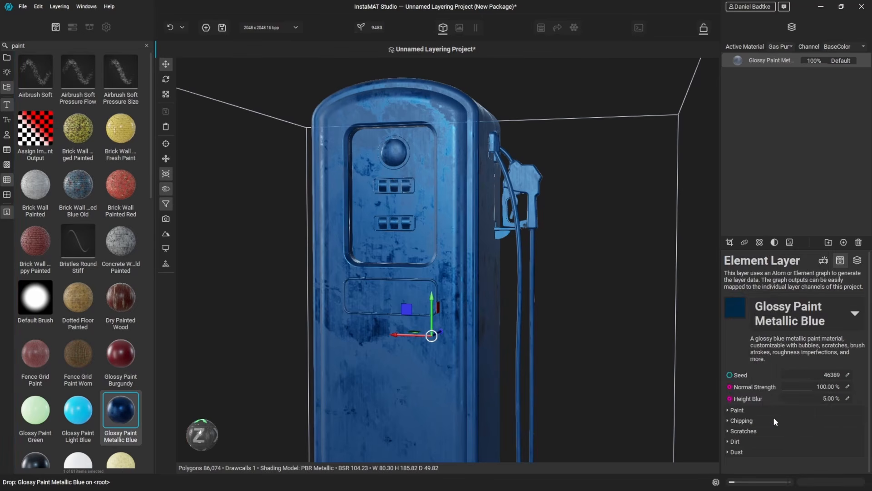
{"action": "type", "text": "mesh submesh mask"}
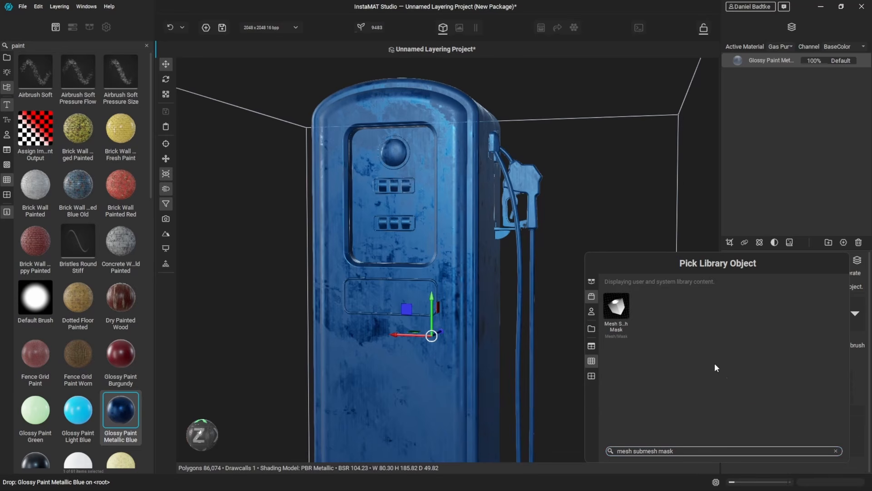
{"action": "double_click", "coordinate": [618, 305]}
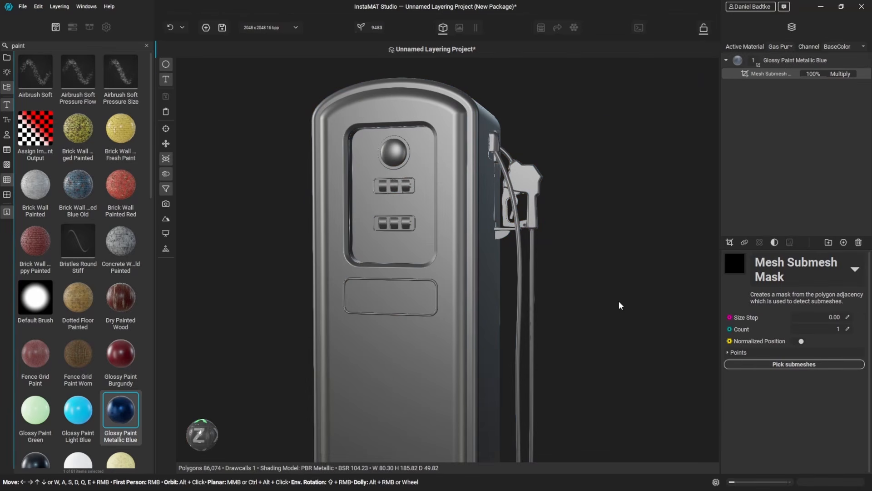
{"action": "left_click", "coordinate": [805, 364]}
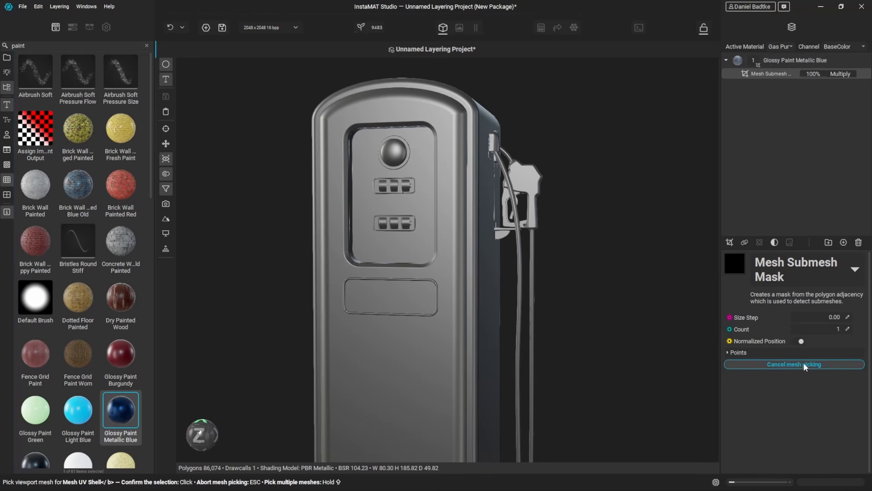
{"action": "left_click", "coordinate": [443, 272]}
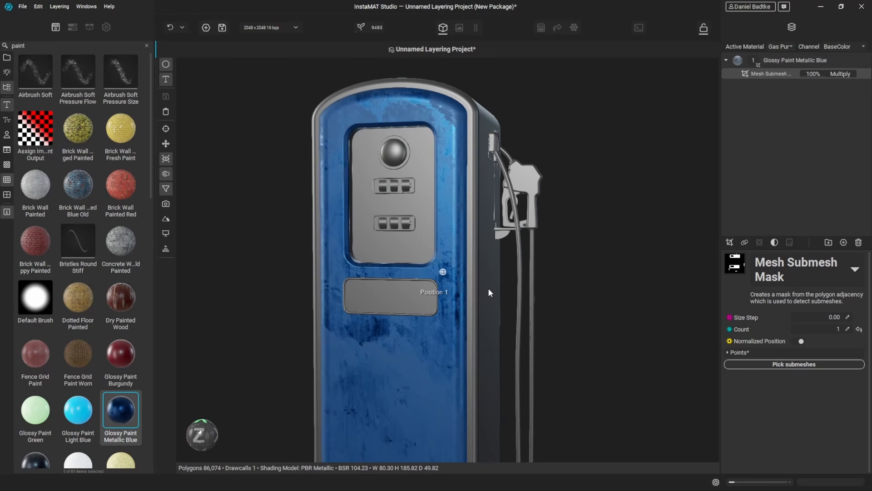
Pick both the front housing and the side housing submeshes for the blue layer's mask
{"action": "mouse_move", "coordinate": [504, 305]}
{"action": "left_mouse_down", "text": "alt"}
{"action": "mouse_move", "coordinate": [444, 305]}
{"action": "mouse_move", "coordinate": [491, 305]}
{"action": "left_mouse_up", "text": "alt"}
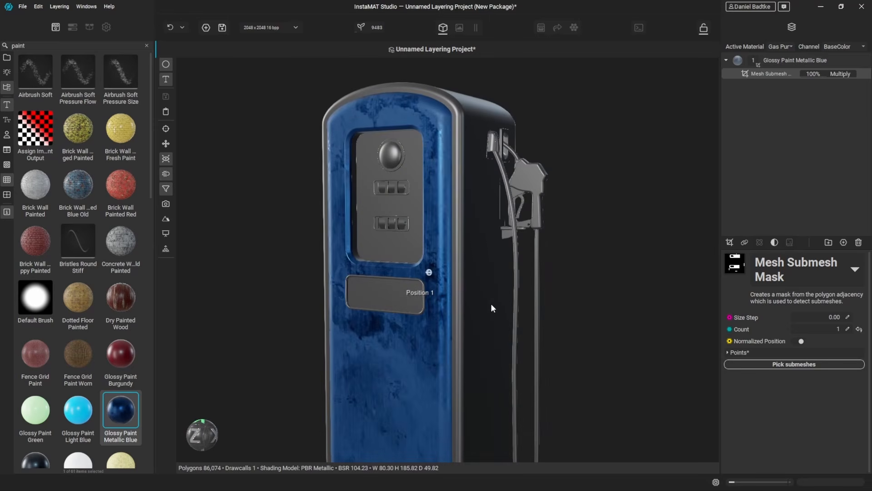
{"action": "left_click", "coordinate": [786, 364]}
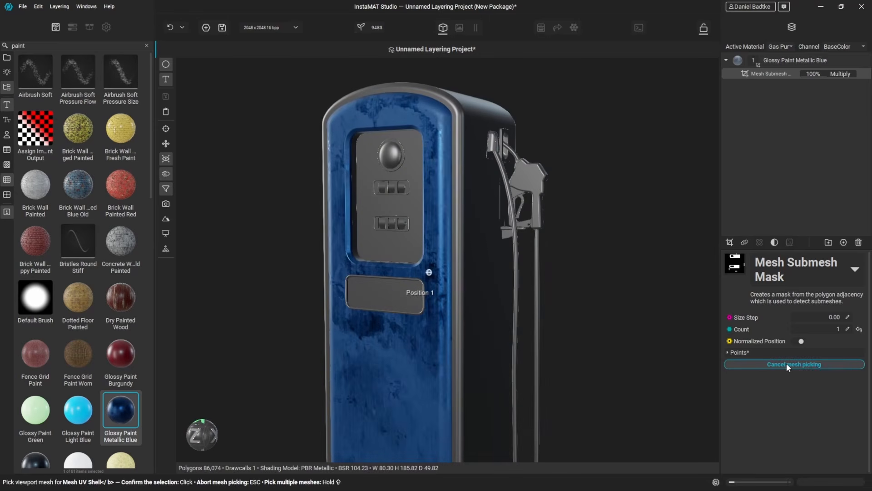
{"action": "left_click", "coordinate": [434, 229]}
{"action": "left_click", "coordinate": [477, 242]}
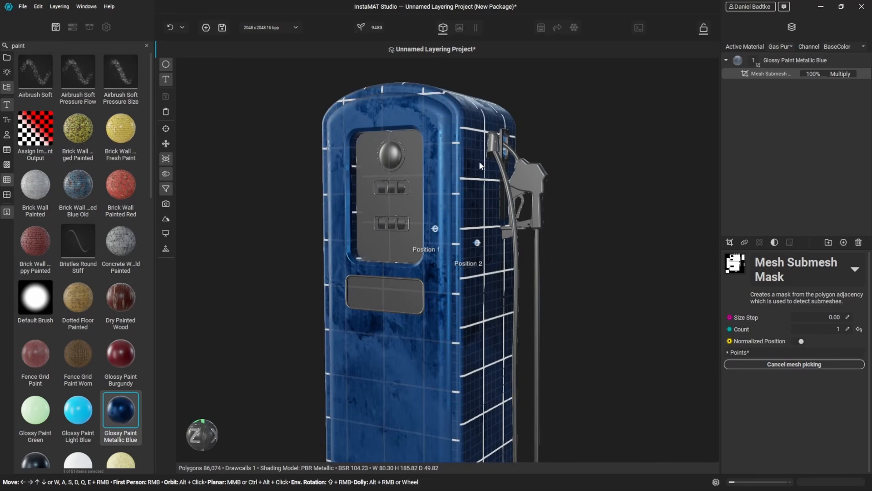
Repick submeshes for the blue layer's mask, choosing only the front housing
{"action": "left_click", "coordinate": [791, 364]}
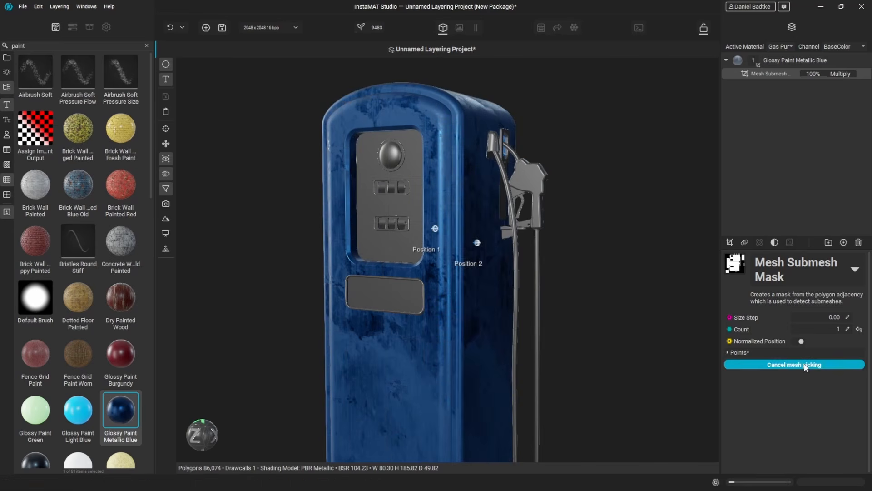
{"action": "left_click", "coordinate": [791, 364]}
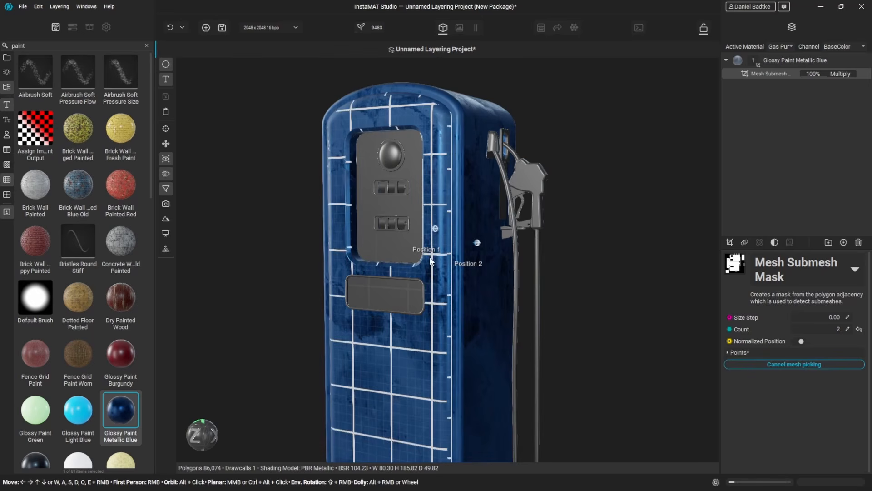
{"action": "left_click", "coordinate": [441, 271]}
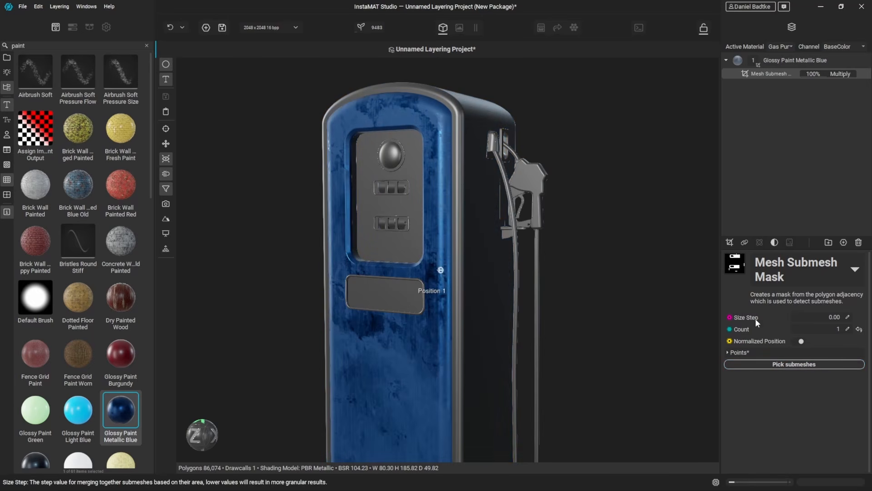
Set the blue layer's submesh mask to Size Step 1.00 and Maximum Distance 0.26
{"action": "mouse_move", "coordinate": [767, 318]}
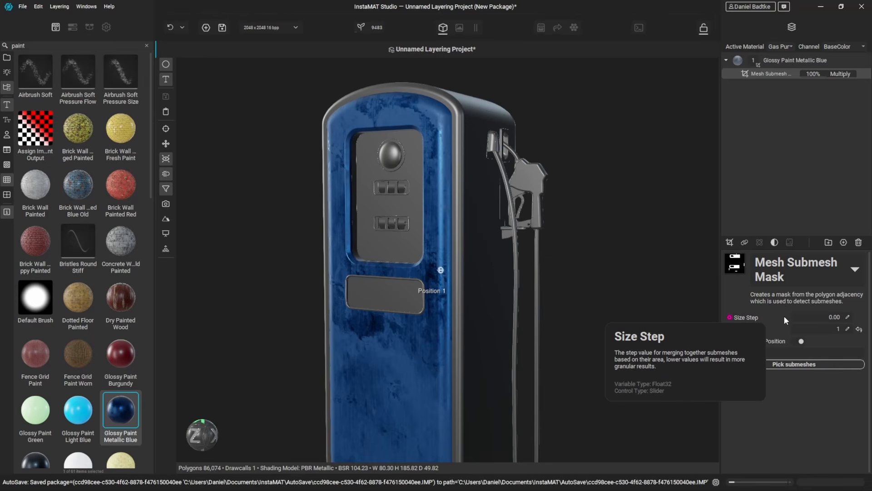
{"action": "left_click_drag", "start_coordinate": [794, 318], "coordinate": [841, 318]}
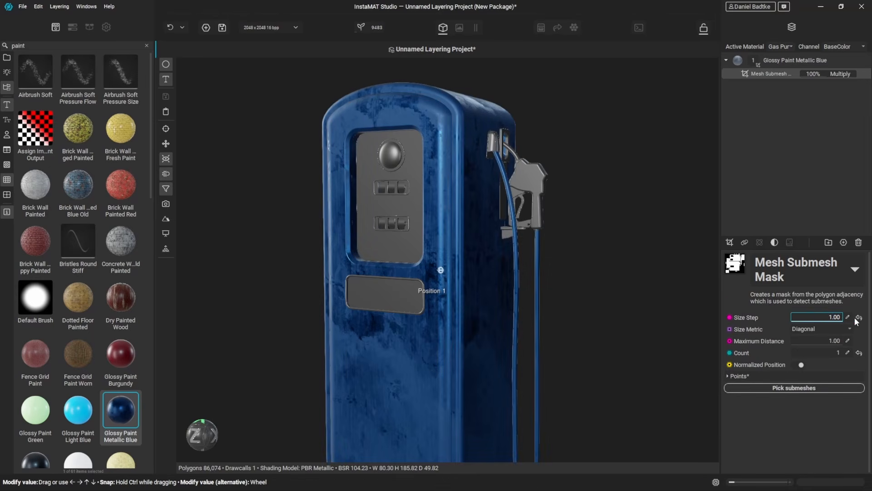
{"action": "mouse_move", "coordinate": [593, 342]}
{"action": "left_mouse_down", "text": "alt"}
{"action": "mouse_move", "coordinate": [555, 333]}
{"action": "mouse_move", "coordinate": [518, 339]}
{"action": "mouse_move", "coordinate": [605, 342]}
{"action": "left_mouse_up", "text": "alt"}
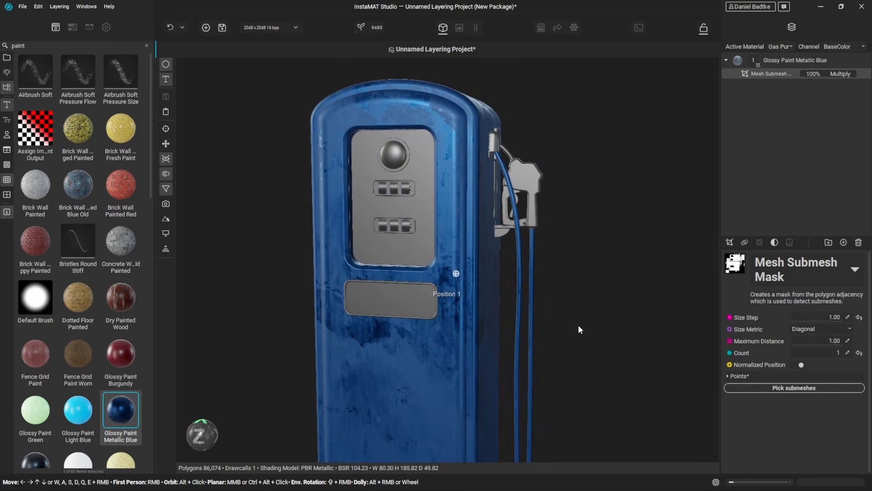
{"action": "middle_click_drag", "start_coordinate": [578, 329], "coordinate": [538, 263]}
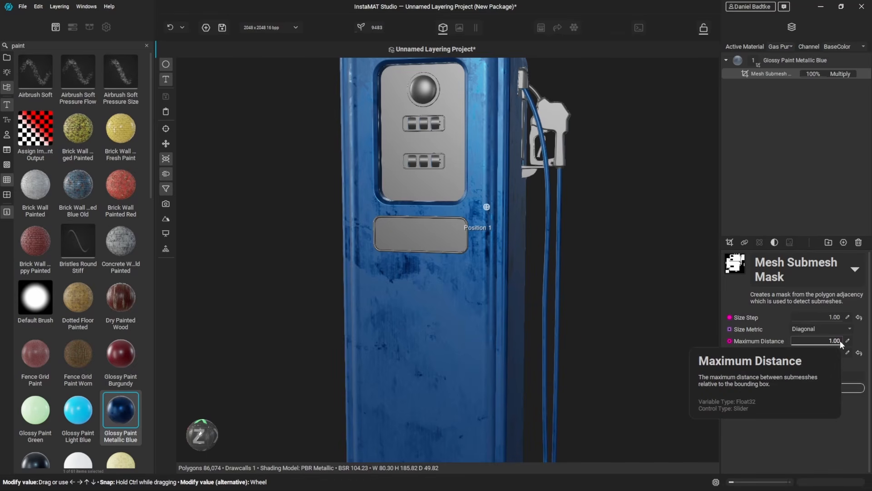
{"action": "left_click_drag", "start_coordinate": [841, 341], "coordinate": [805, 340]}
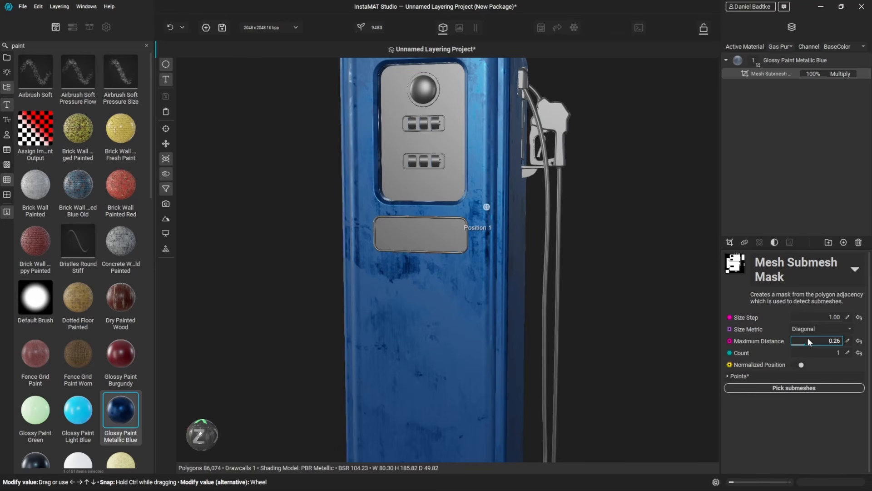
{"action": "left_click_drag", "start_coordinate": [594, 308], "coordinate": [607, 357], "text": "alt"}
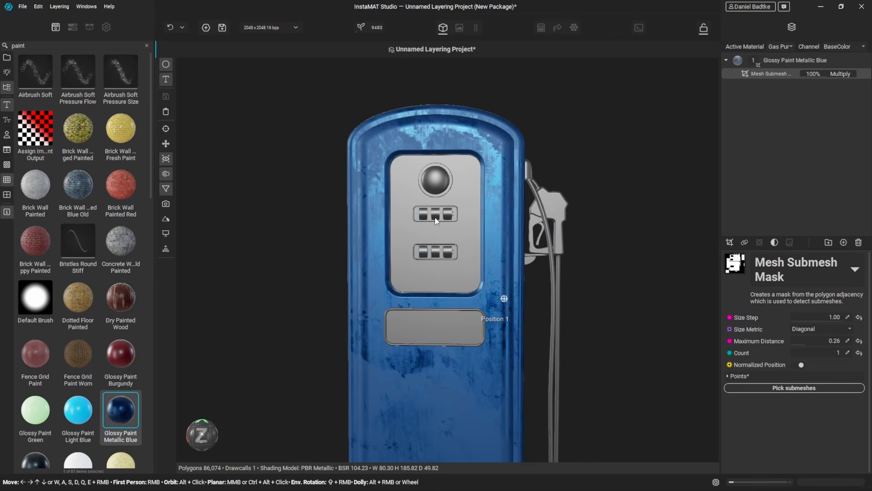
Add Glossy Paint Metallic Gray above the blue layer and give it a Mesh Submesh Mask
{"action": "scroll", "coordinate": [75, 352], "scroll_direction": "down", "scroll_amount": 3}
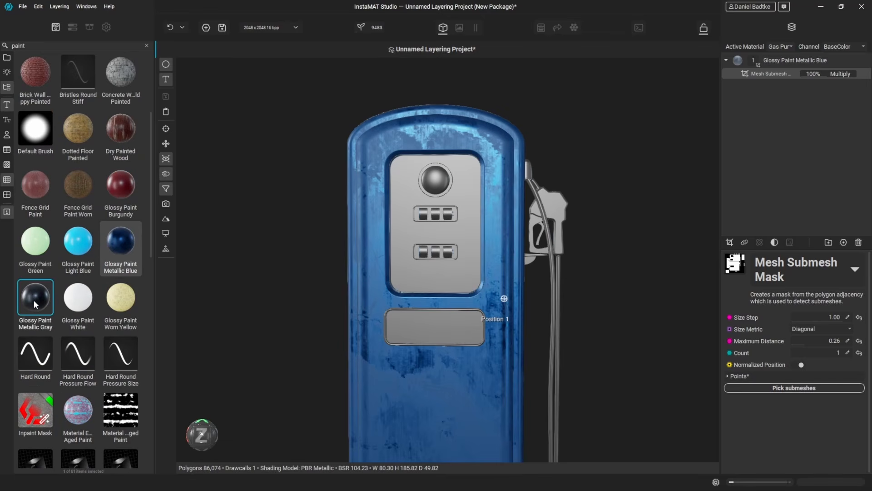
{"action": "mouse_move", "coordinate": [32, 305]}
{"action": "left_mouse_down"}
{"action": "mouse_move", "coordinate": [778, 75]}
{"action": "mouse_move", "coordinate": [773, 87]}
{"action": "mouse_move", "coordinate": [776, 56]}
{"action": "left_mouse_up"}
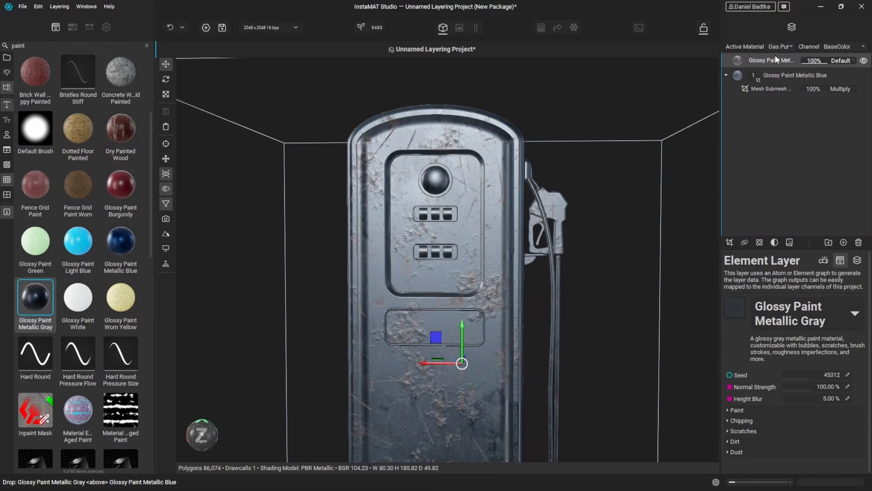
{"action": "left_click", "coordinate": [730, 242]}
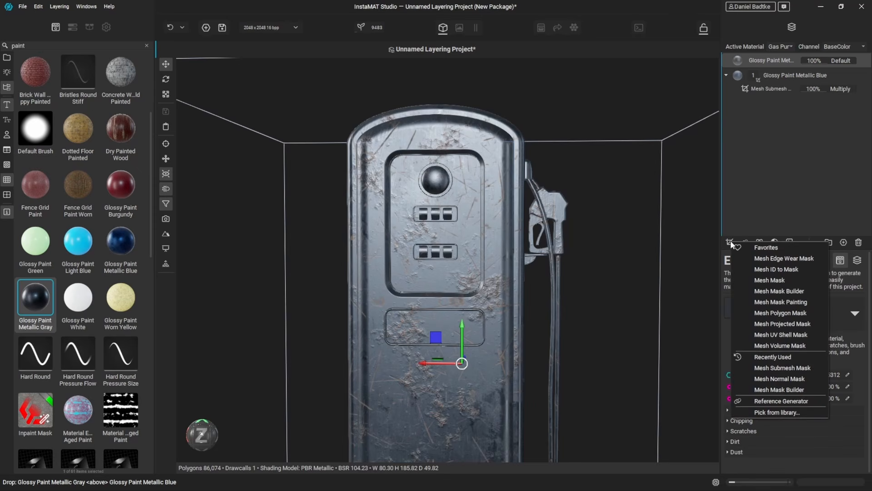
{"action": "left_click", "coordinate": [792, 368]}
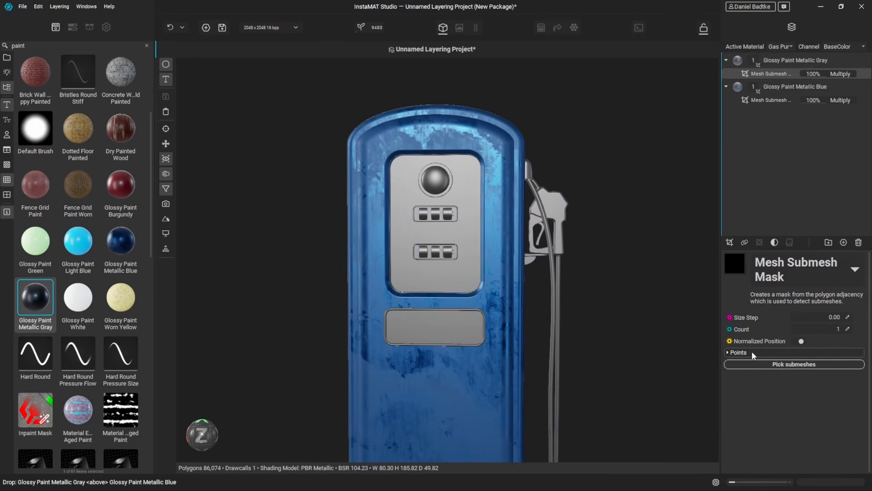
Pick the middle dial of the upper counter for the gray layer's mask and set Size Step to 0.05
{"action": "scroll", "coordinate": [407, 201], "scroll_direction": "up", "scroll_amount": 5}
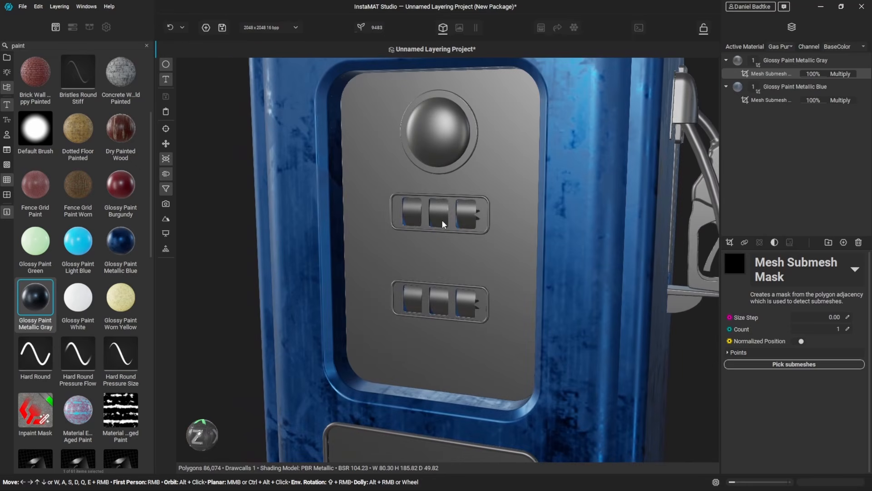
{"action": "left_click", "coordinate": [795, 364]}
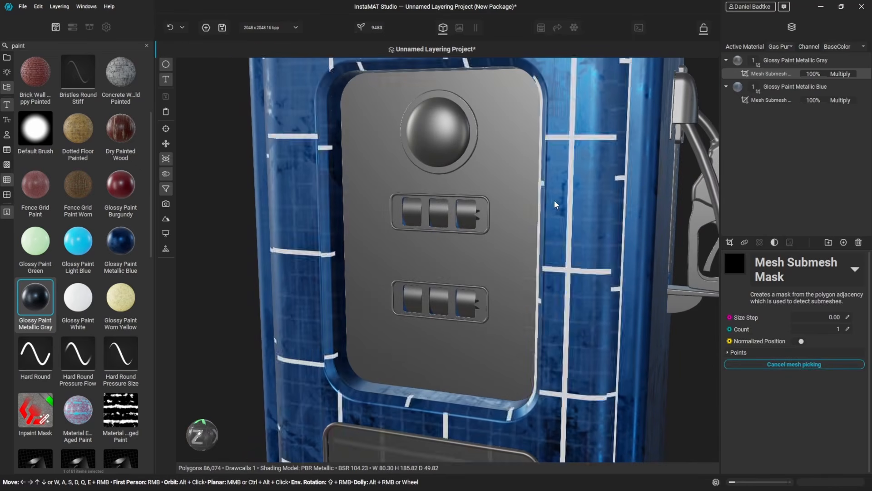
{"action": "left_click", "coordinate": [439, 215]}
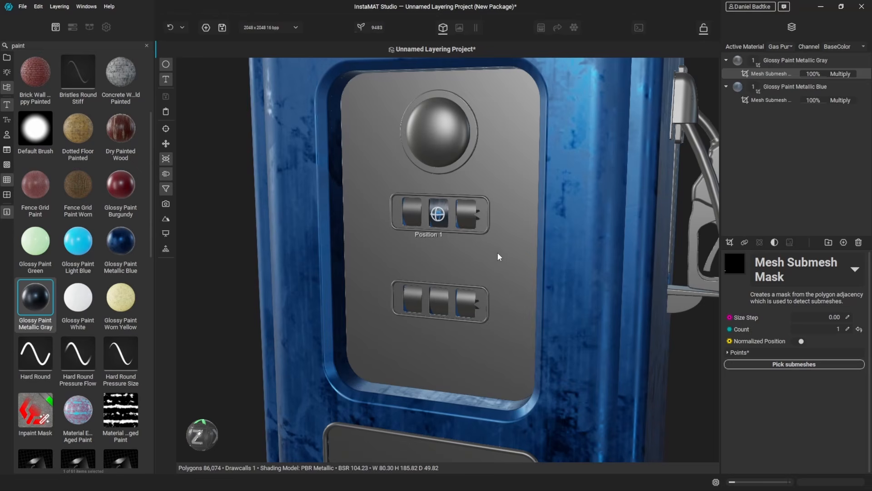
{"action": "left_click_drag", "start_coordinate": [792, 318], "coordinate": [793, 319]}
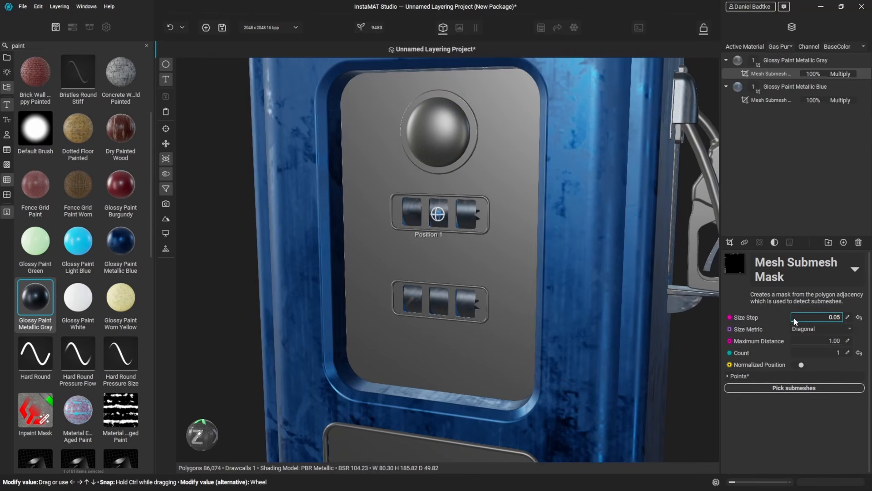
{"action": "scroll", "coordinate": [457, 219], "scroll_direction": "down", "scroll_amount": 4}
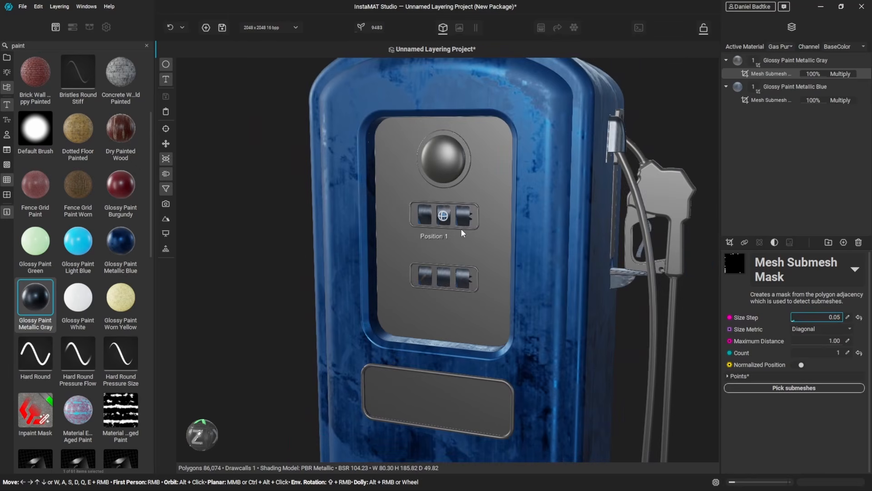
{"action": "left_click_drag", "start_coordinate": [462, 228], "coordinate": [505, 249], "text": "alt"}
{"action": "left_click_drag", "start_coordinate": [525, 139], "coordinate": [523, 234], "text": "alt"}
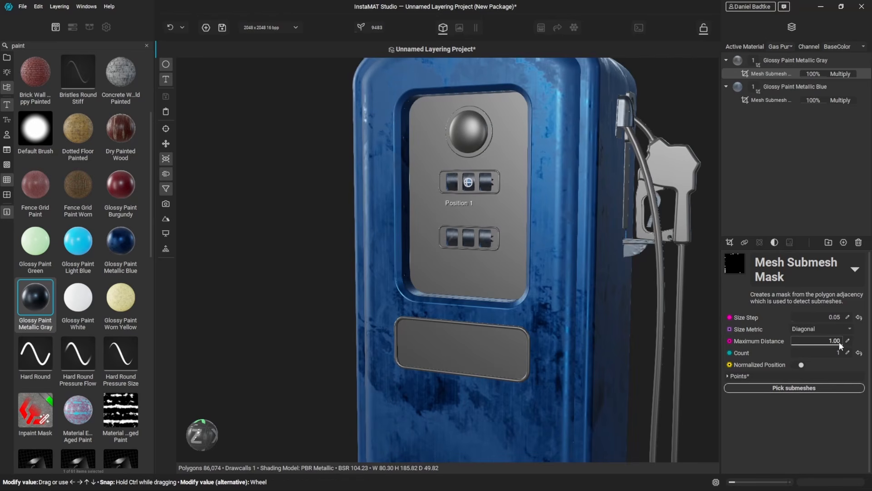
Set the gray layer's submesh mask to Maximum Distance 0.20 and Size Step 0.11
{"action": "left_click_drag", "start_coordinate": [841, 344], "coordinate": [801, 337]}
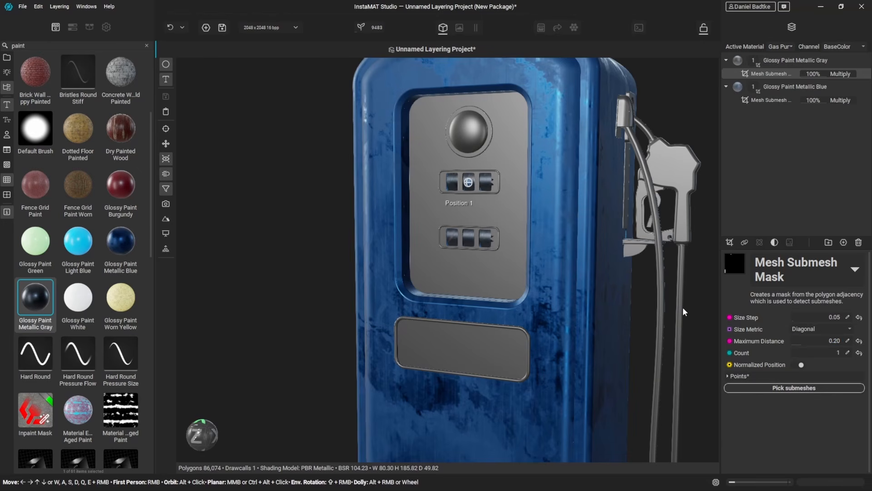
{"action": "mouse_move", "coordinate": [652, 315]}
{"action": "left_mouse_down", "text": "alt"}
{"action": "mouse_move", "coordinate": [615, 316]}
{"action": "mouse_move", "coordinate": [662, 318]}
{"action": "left_mouse_up", "text": "alt"}
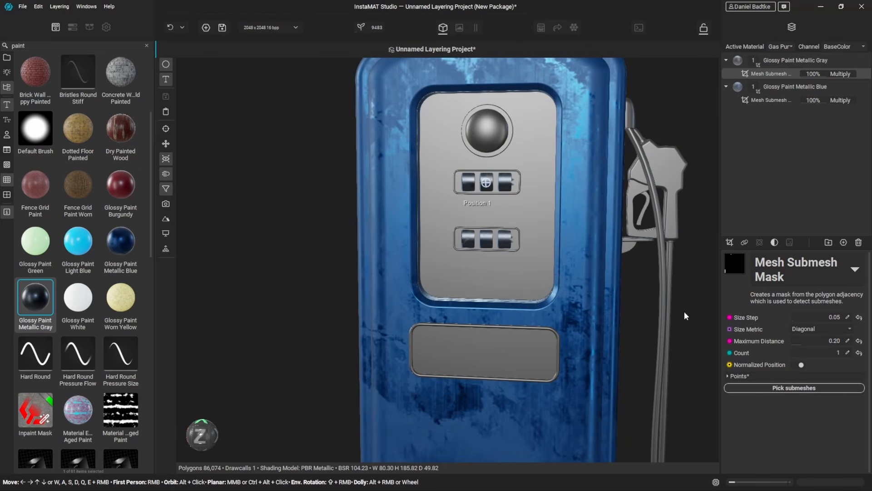
{"action": "scroll", "coordinate": [794, 315], "scroll_direction": "up", "scroll_amount": 1}
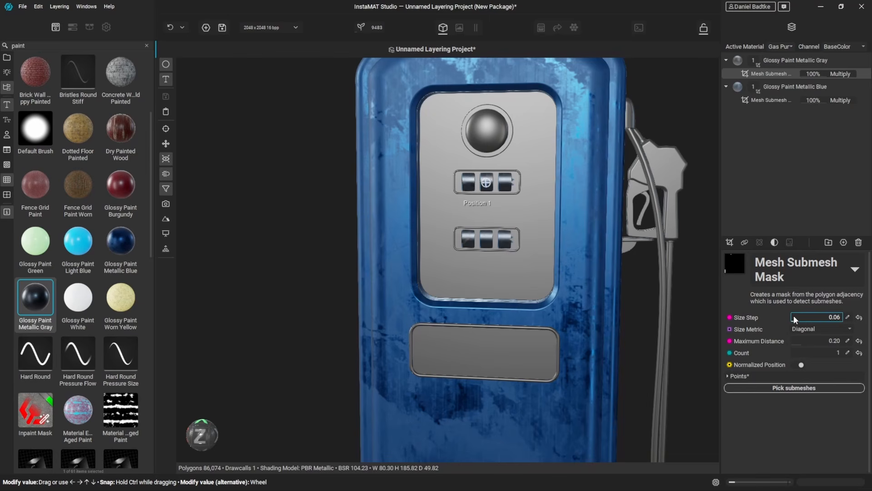
{"action": "scroll", "coordinate": [795, 315], "scroll_direction": "up", "scroll_amount": 5}
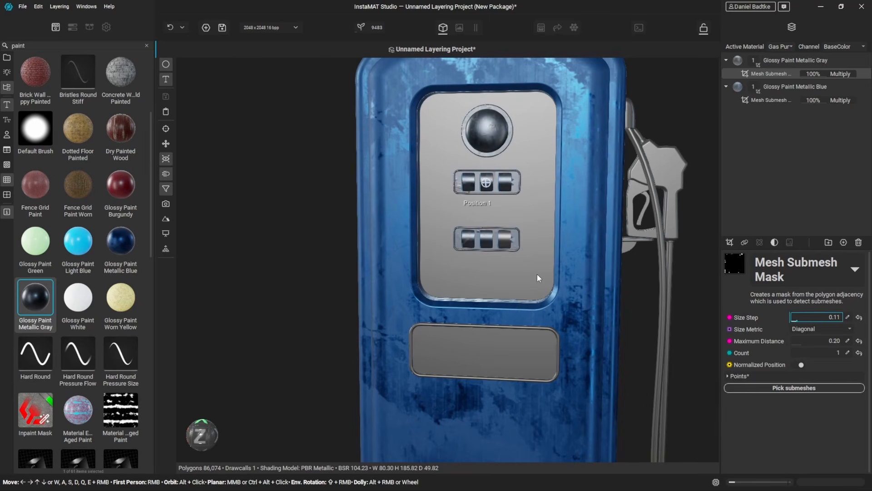
Add Glossy Paint Burgundy above the gray layer and give it a Mesh Submesh Mask
{"action": "left_click_drag", "start_coordinate": [610, 275], "coordinate": [544, 283], "text": "alt"}
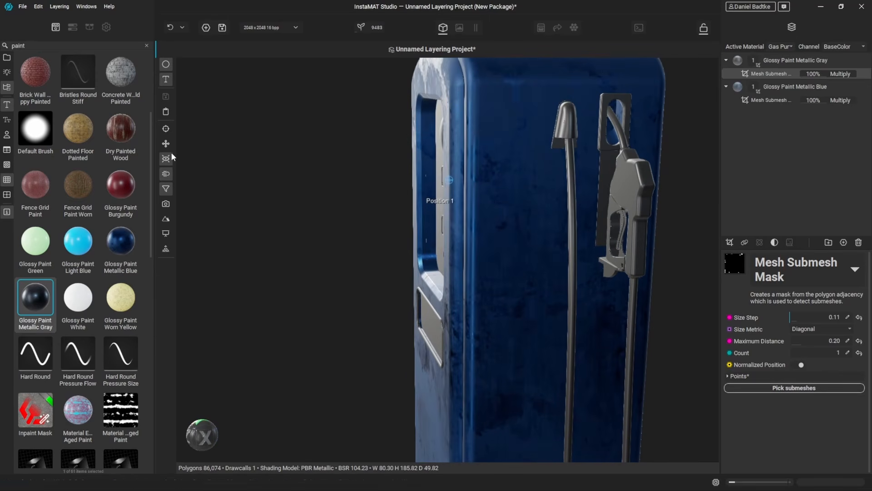
{"action": "left_click_drag", "start_coordinate": [118, 186], "coordinate": [754, 150]}
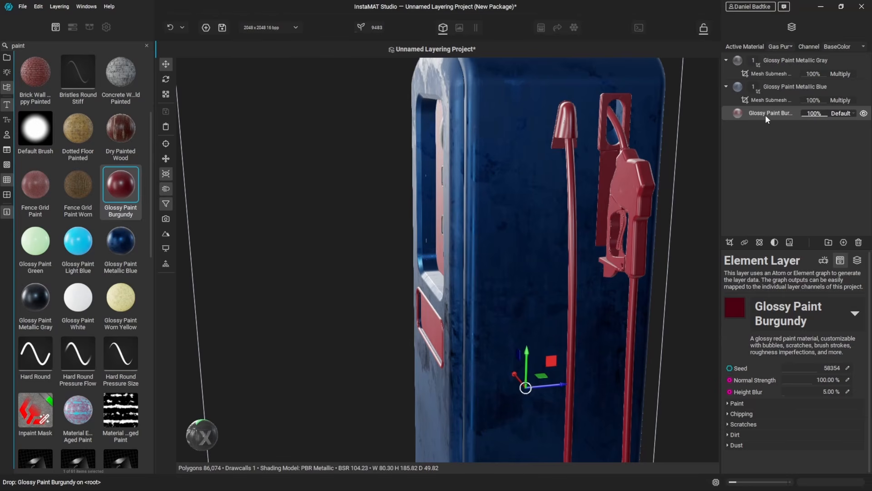
{"action": "left_click_drag", "start_coordinate": [769, 115], "coordinate": [773, 56]}
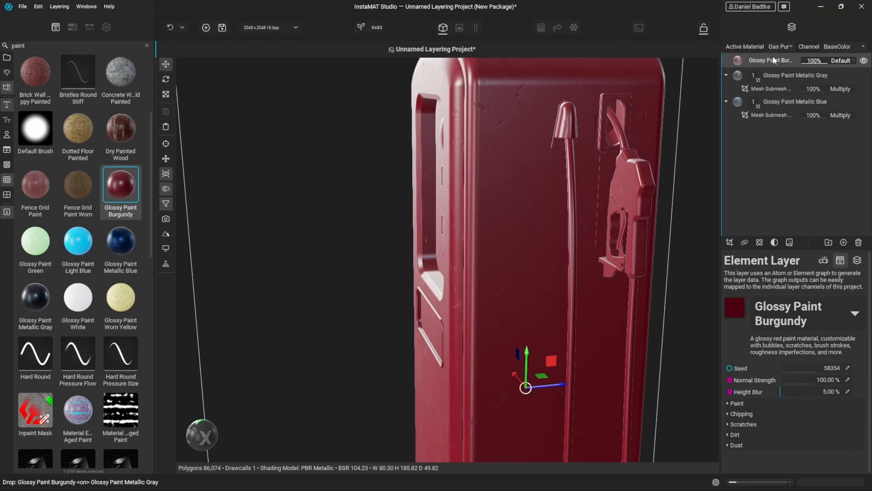
{"action": "left_click", "coordinate": [730, 242]}
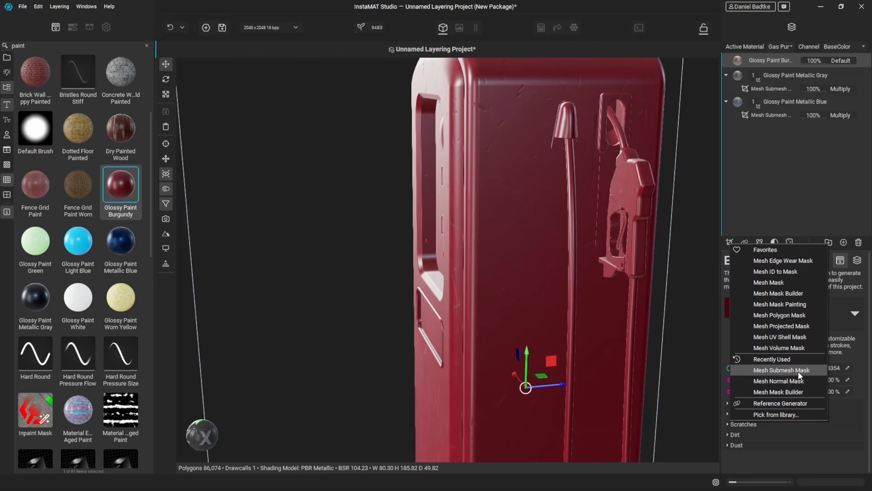
{"action": "left_click", "coordinate": [781, 370]}
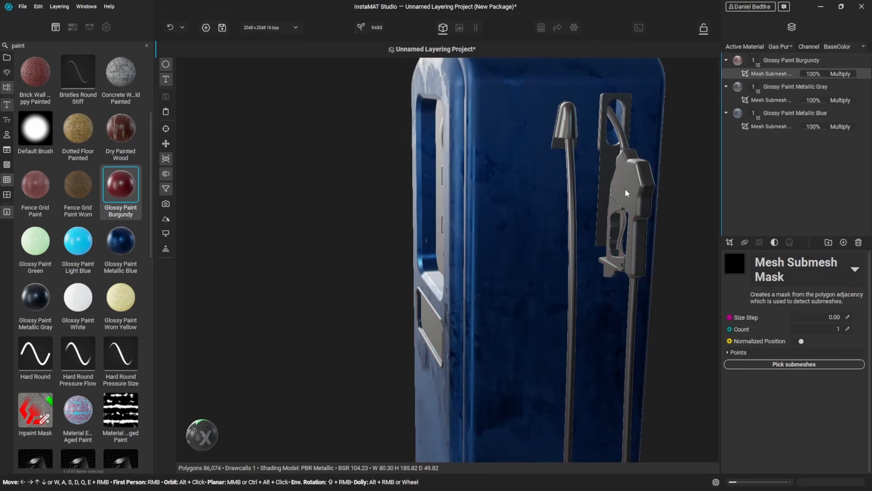
Pick the hose's upper cap on the pump's side for the burgundy layer's mask and set Size Step to 0.10
{"action": "left_click", "coordinate": [795, 365]}
{"action": "left_click", "coordinate": [570, 122]}
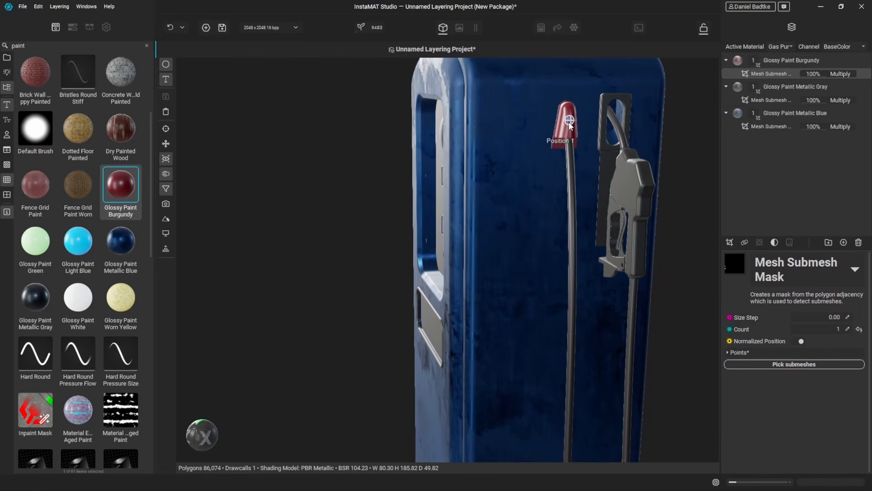
{"action": "left_click", "coordinate": [794, 317]}
{"action": "left_click_drag", "start_coordinate": [795, 317], "coordinate": [797, 317]}
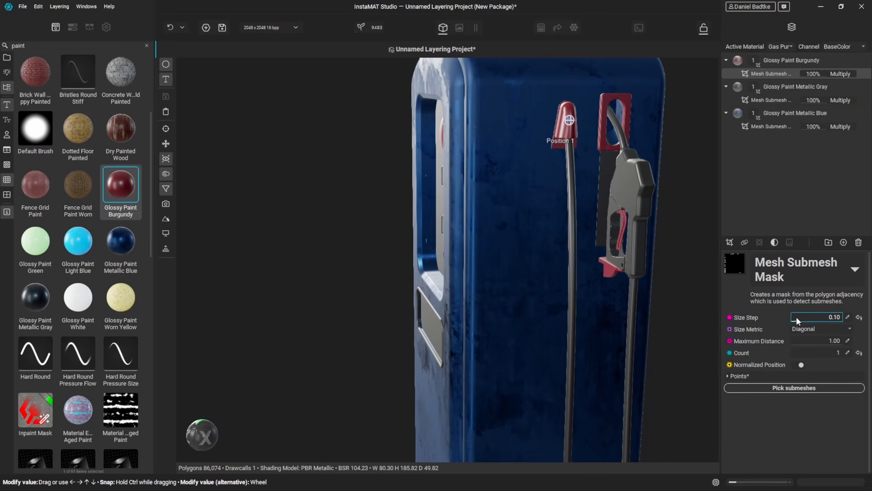
Find Titanium in the material library, add it above the burgundy layer and give it a Mesh Submesh Mask
{"action": "left_click_drag", "start_coordinate": [597, 314], "coordinate": [634, 308], "text": "alt"}
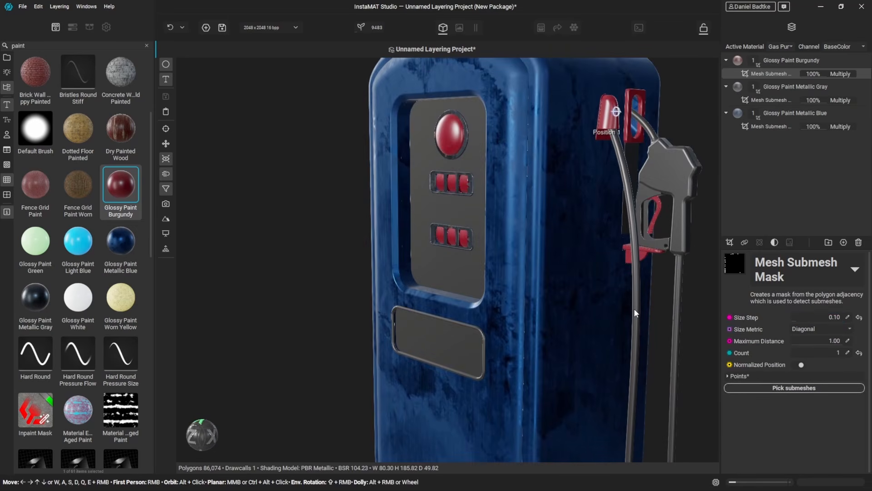
{"action": "middle_click_drag", "start_coordinate": [634, 308], "coordinate": [589, 335]}
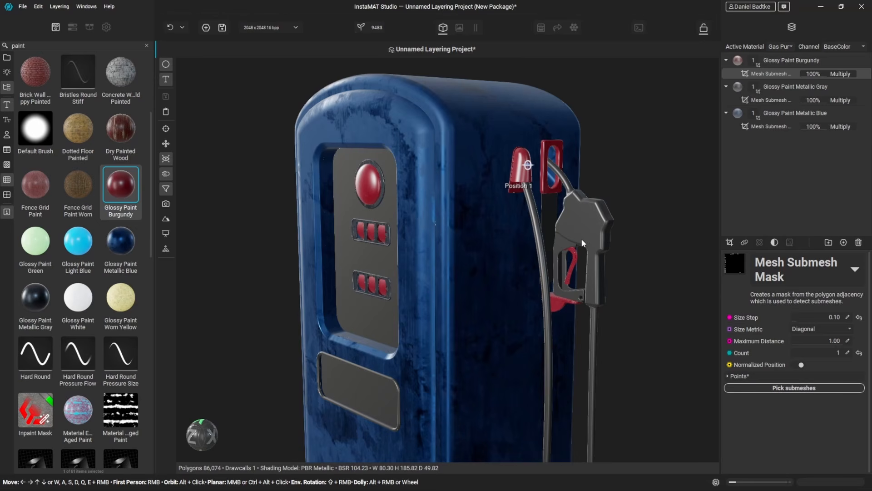
{"action": "double_click", "coordinate": [57, 45]}
{"action": "type", "text": "titan"}
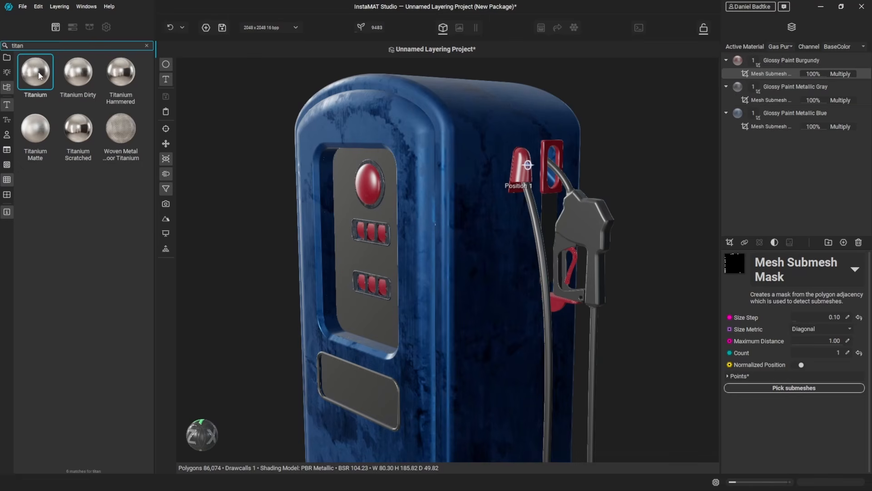
{"action": "left_click_drag", "start_coordinate": [35, 73], "coordinate": [813, 57]}
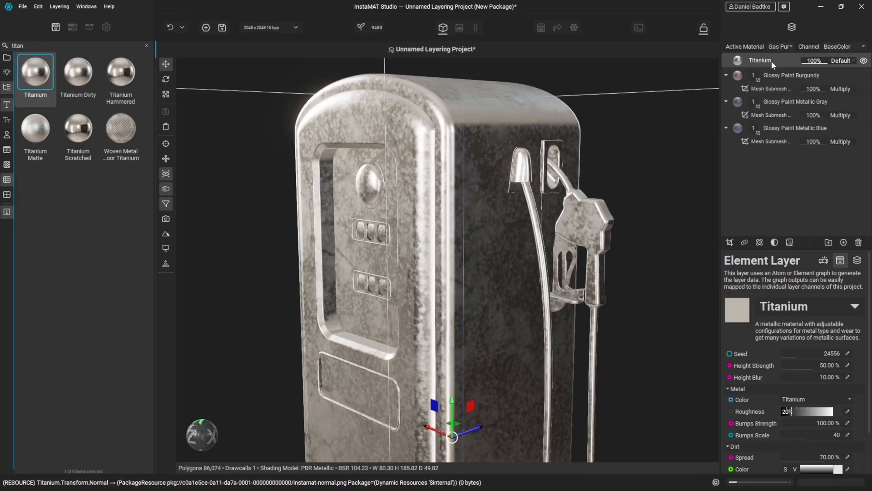
{"action": "left_click", "coordinate": [730, 242]}
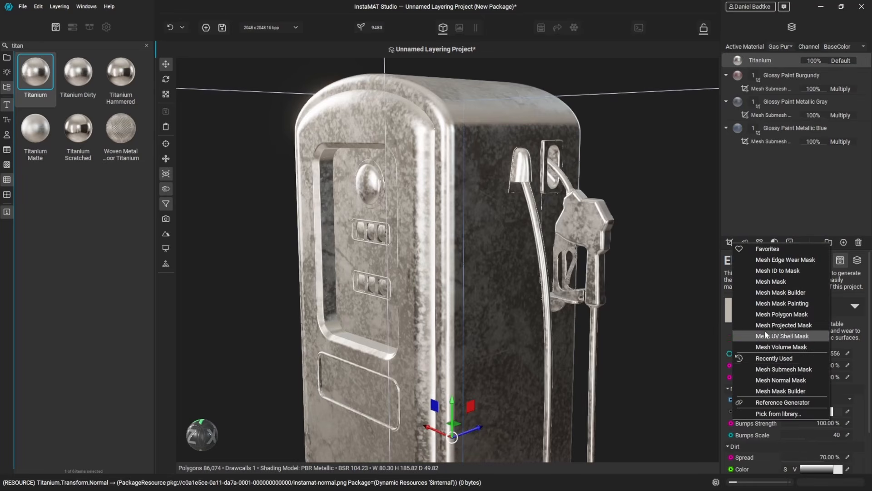
{"action": "left_click", "coordinate": [785, 369]}
Pick the nozzle's spout as the submesh for the Titanium layer's mask
{"action": "left_click", "coordinate": [794, 364]}
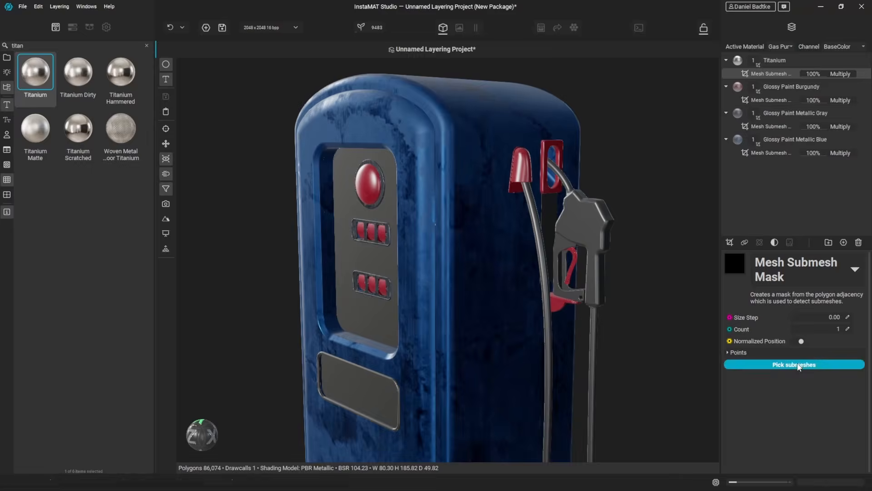
{"action": "left_click", "coordinate": [565, 182]}
{"action": "mouse_move", "coordinate": [634, 174]}
{"action": "left_mouse_down", "text": "alt"}
{"action": "mouse_move", "coordinate": [596, 189]}
{"action": "mouse_move", "coordinate": [652, 179]}
{"action": "mouse_move", "coordinate": [641, 175]}
{"action": "left_mouse_up", "text": "alt"}
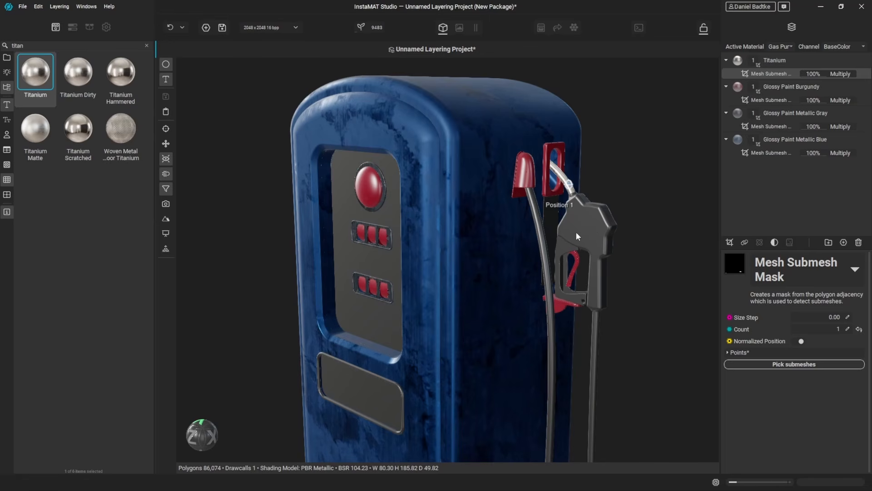
Search the library for plastic materials and add Non-Slip Plastic Orange above the Titanium layer
{"action": "left_click_drag", "start_coordinate": [28, 46], "coordinate": [5, 43]}
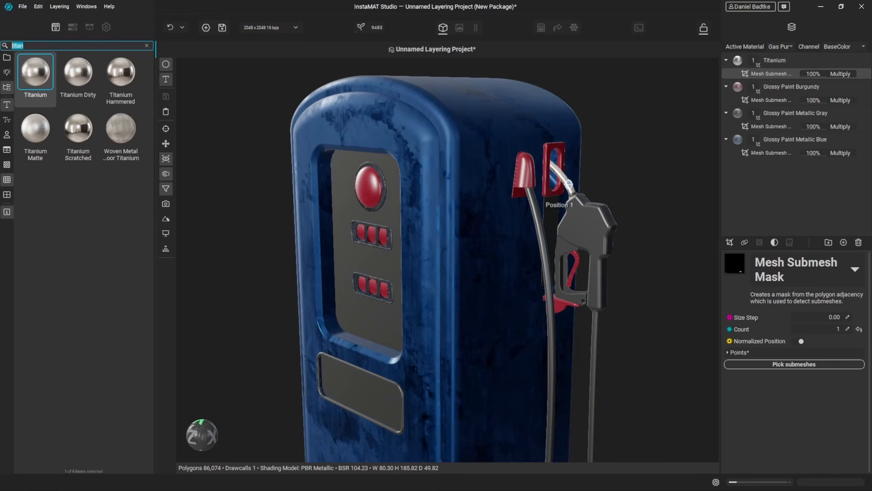
{"action": "type", "text": "plastic"}
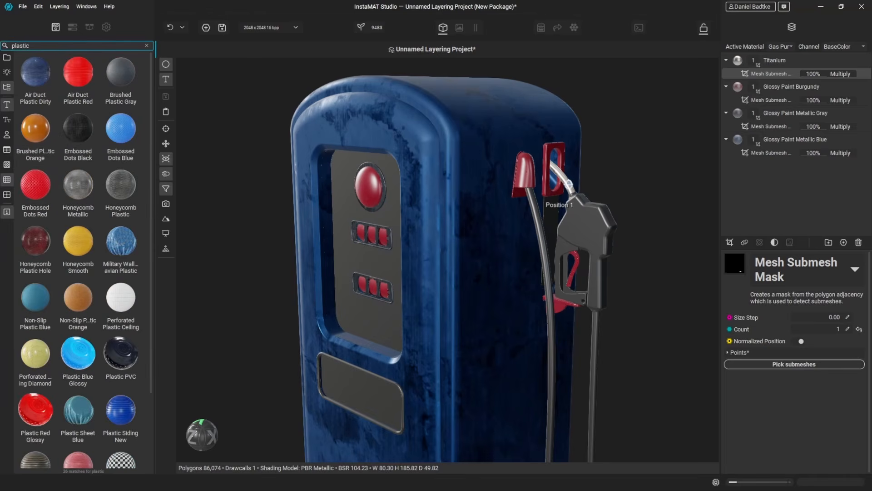
{"action": "mouse_move", "coordinate": [97, 193]}
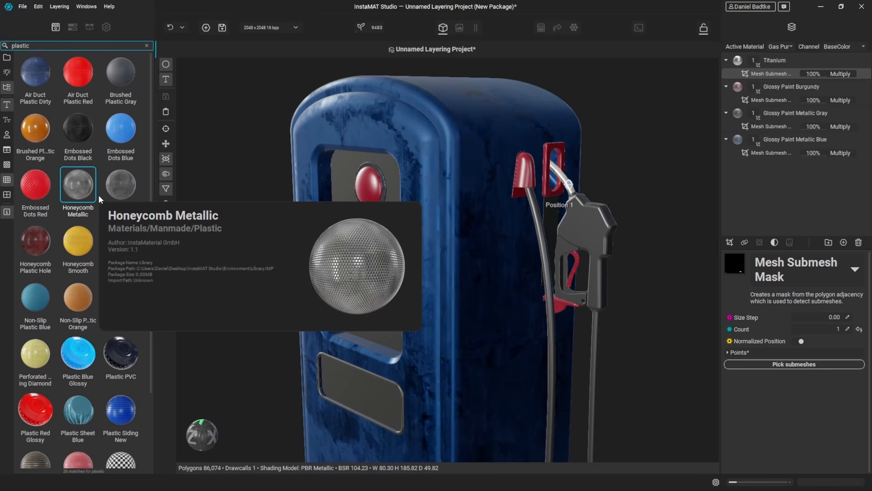
{"action": "mouse_move", "coordinate": [82, 306]}
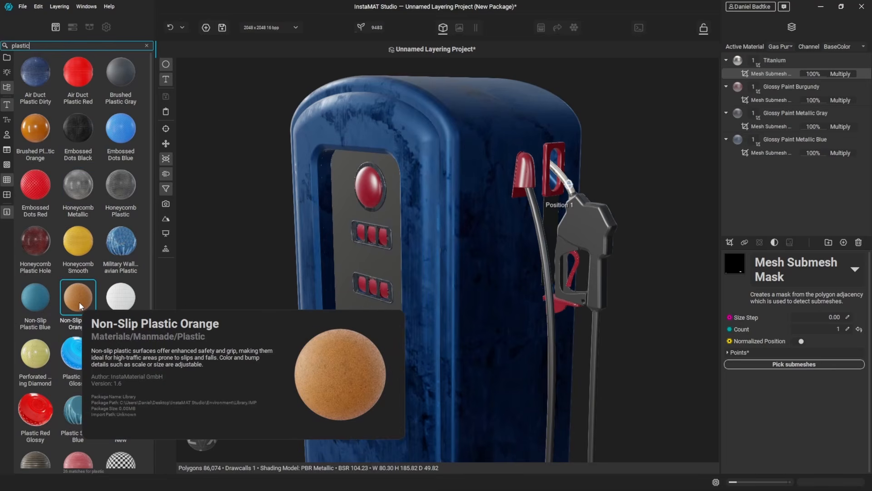
{"action": "left_click_drag", "start_coordinate": [79, 301], "coordinate": [771, 54]}
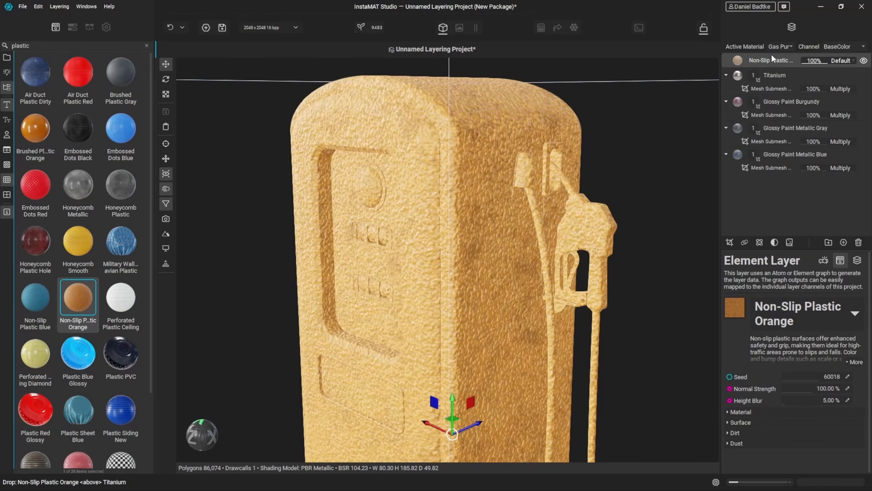
Set the orange plastic layer's projection scale to 0.5 and lock it so all axes scale uniformly
{"action": "left_click", "coordinate": [829, 257]}
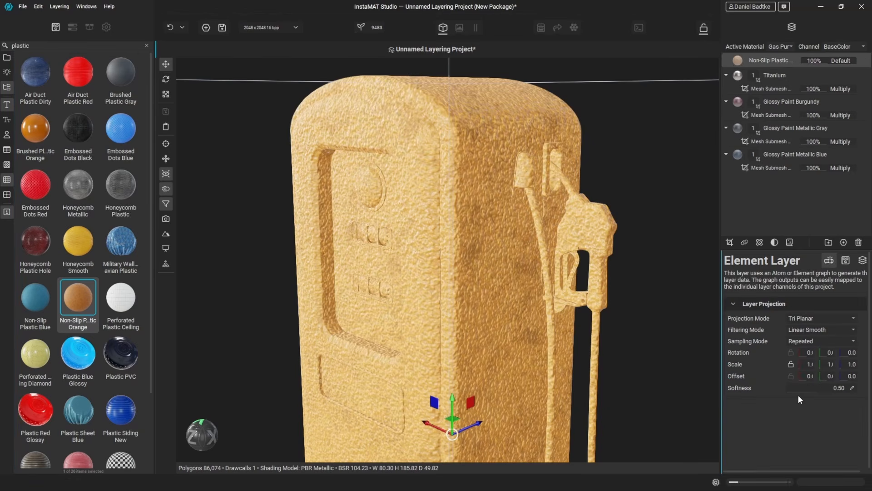
{"action": "left_click_drag", "start_coordinate": [807, 362], "coordinate": [809, 366]}
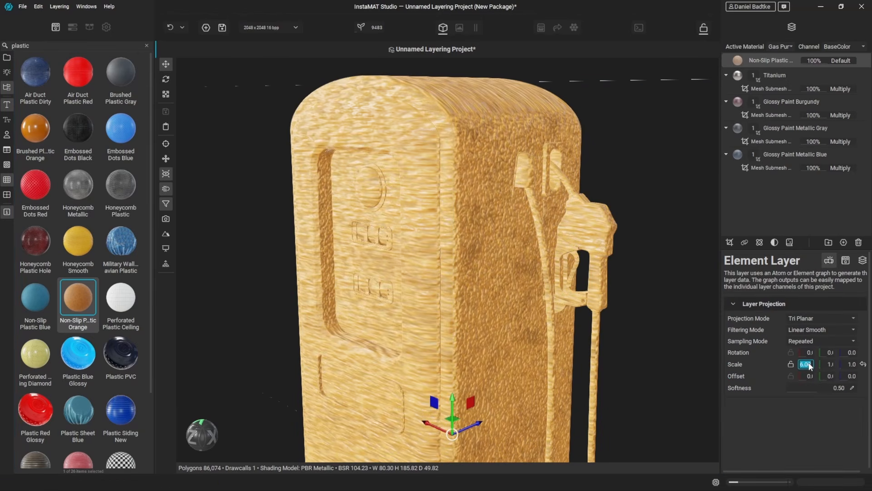
{"action": "type", "text": "0.5"}
{"action": "key", "text": "Return"}
{"action": "left_click", "coordinate": [791, 364]}
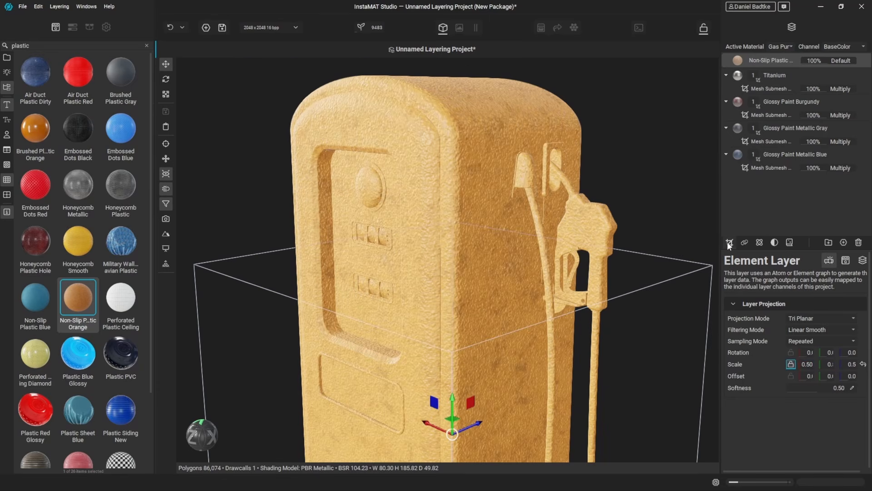
Give the orange plastic layer a Mesh Submesh Mask picked on the nozzle body, with Size Step 0.30 and Maximum Distance 0.02
{"action": "left_click", "coordinate": [728, 244]}
{"action": "left_click", "coordinate": [793, 370]}
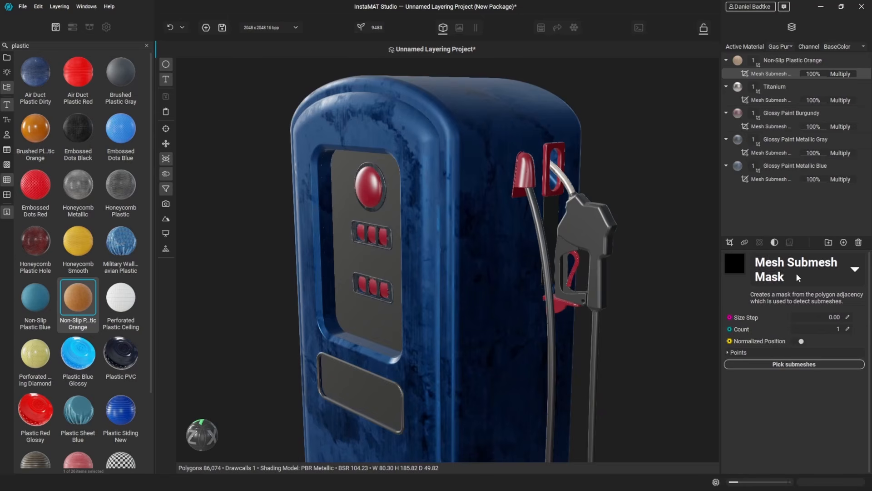
{"action": "left_click", "coordinate": [799, 364]}
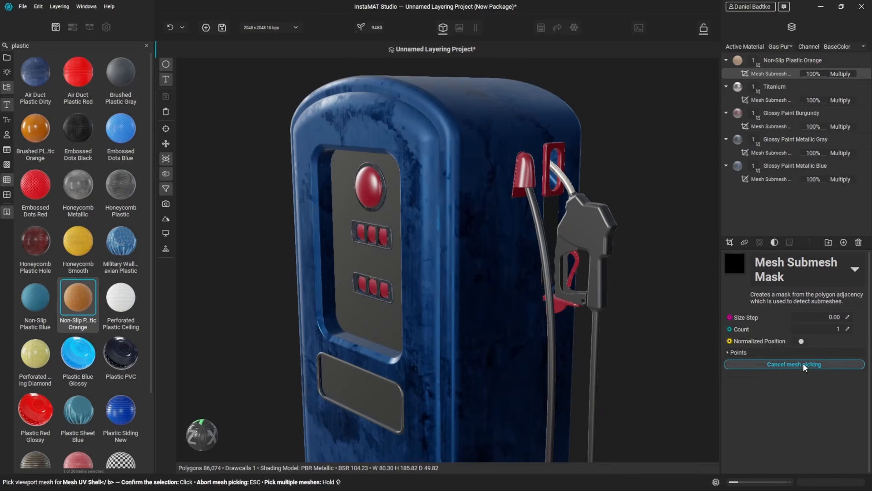
{"action": "left_click", "coordinate": [591, 233]}
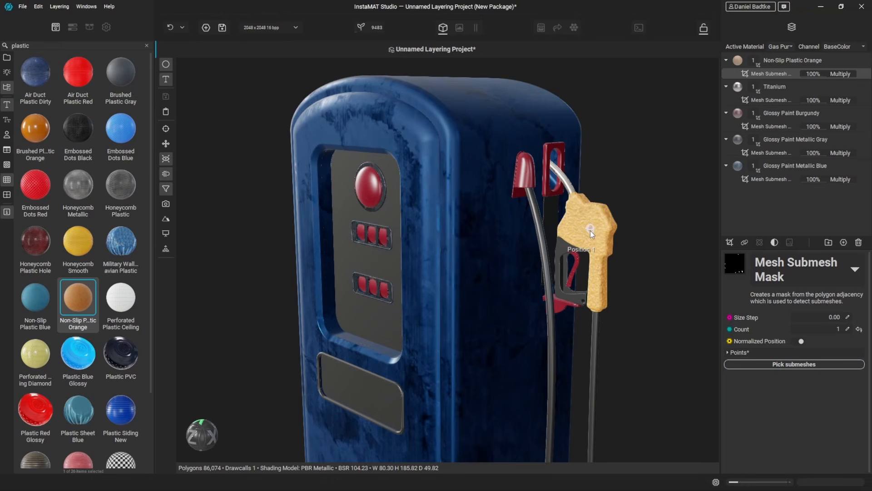
{"action": "left_click_drag", "start_coordinate": [792, 316], "coordinate": [807, 314]}
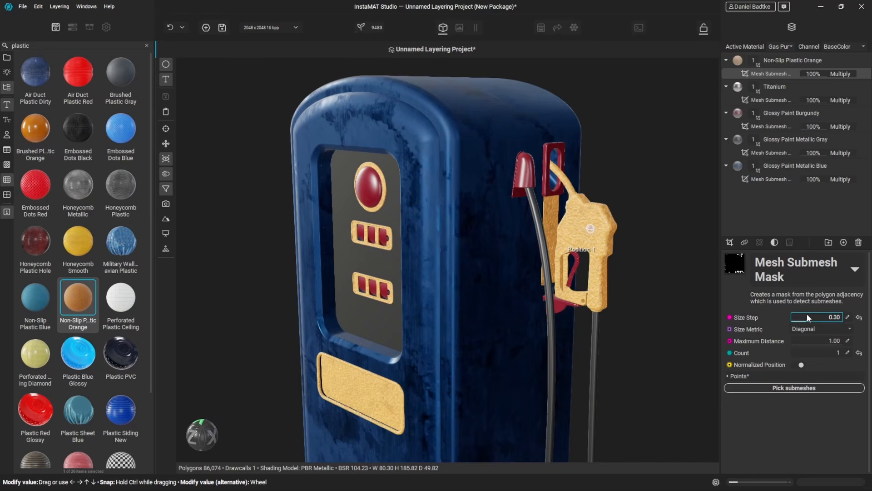
{"action": "left_click_drag", "start_coordinate": [836, 347], "coordinate": [792, 339]}
Search the library for "titan" and add Titanium Matte above the Non-Slip Plastic Orange layer
{"action": "left_click_drag", "start_coordinate": [630, 335], "coordinate": [608, 337], "text": "alt"}
{"action": "left_click_drag", "start_coordinate": [364, 289], "coordinate": [451, 284], "text": "alt"}
{"action": "scroll", "coordinate": [453, 278], "scroll_direction": "down", "scroll_amount": 3}
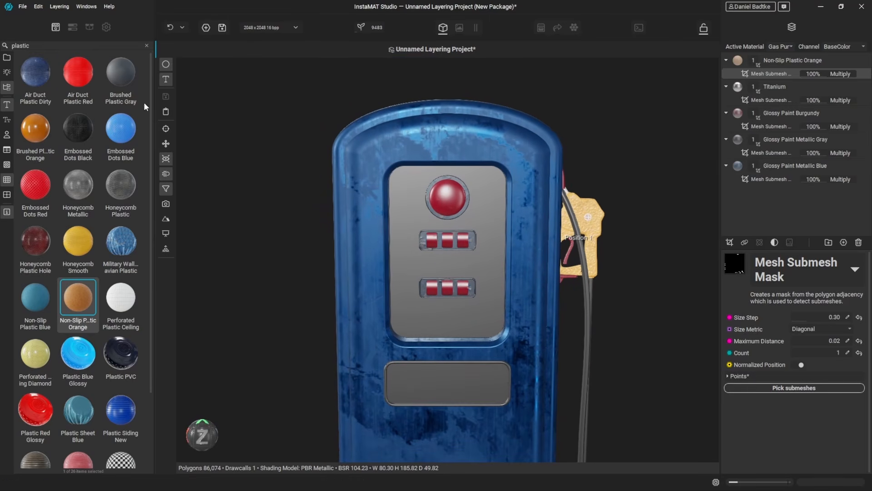
{"action": "left_click", "coordinate": [72, 46]}
{"action": "key", "text": "ctrl+a"}
{"action": "key", "text": "BackSpace"}
{"action": "type", "text": "titan"}
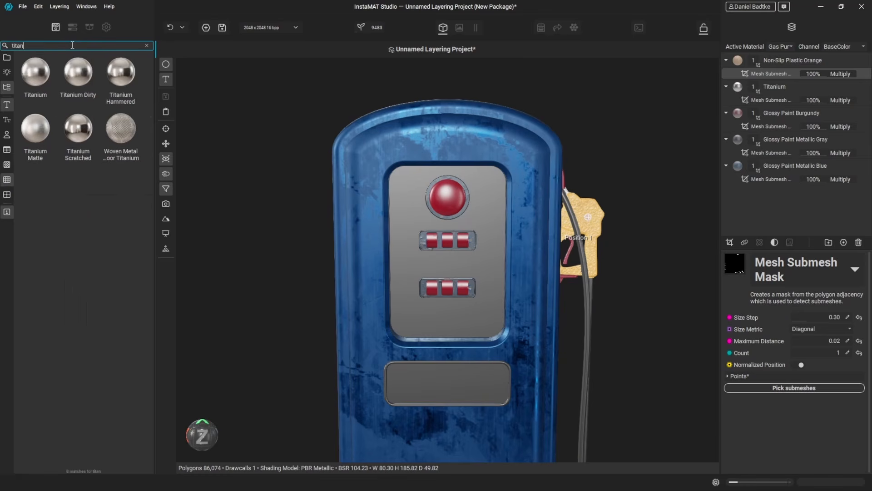
{"action": "left_click_drag", "start_coordinate": [34, 130], "coordinate": [775, 53]}
Give the Titanium Matte layer a Mesh Submesh Mask picked on the front display panel, the small panel below it and the plate behind the nozzle
{"action": "left_click", "coordinate": [730, 244]}
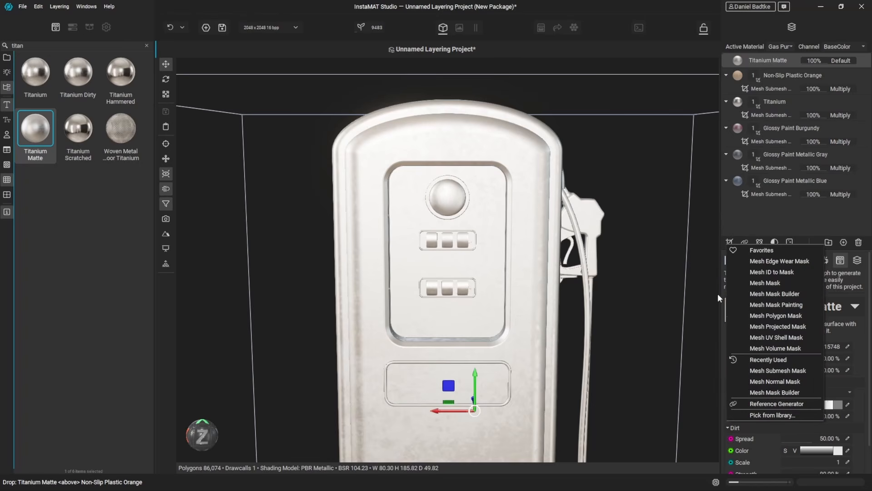
{"action": "left_click", "coordinate": [792, 371]}
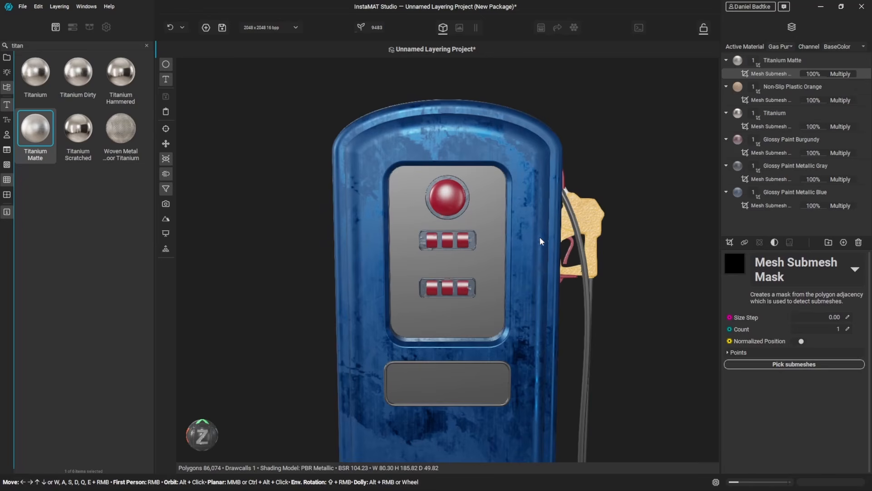
{"action": "left_click", "coordinate": [795, 364]}
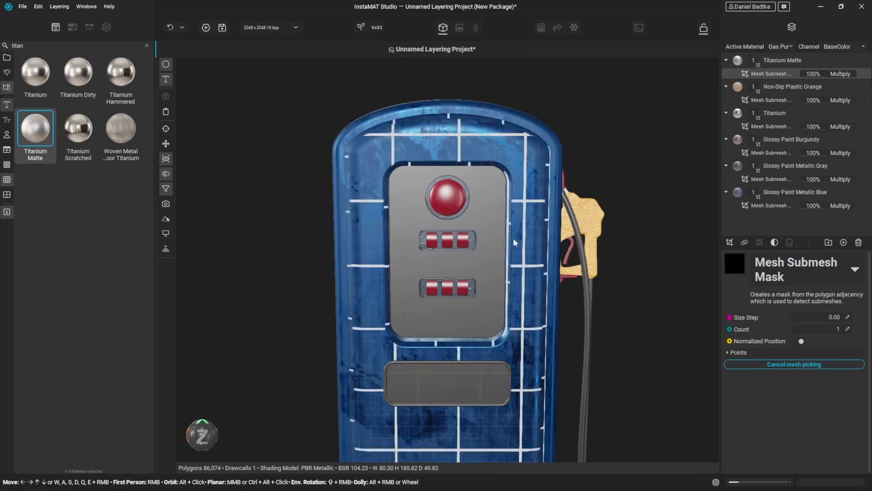
{"action": "left_click", "coordinate": [486, 196]}
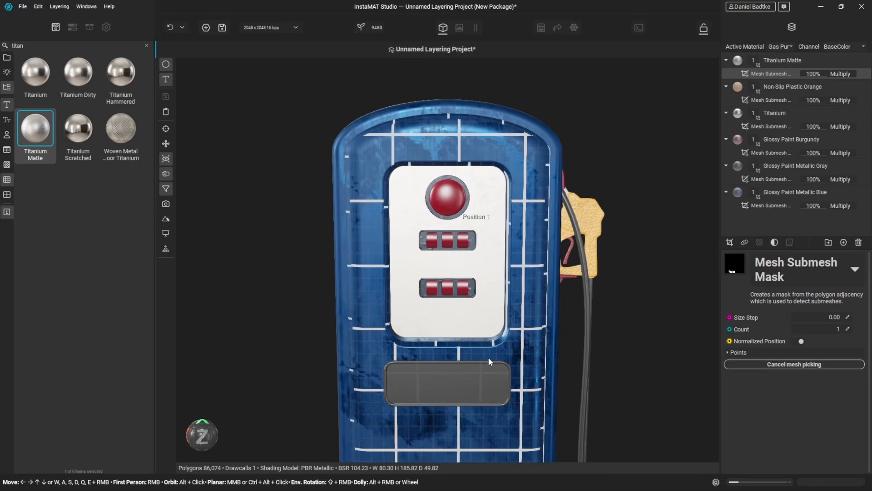
{"action": "left_click", "coordinate": [471, 383]}
{"action": "left_click_drag", "start_coordinate": [622, 333], "coordinate": [603, 258], "text": "alt"}
{"action": "left_click", "coordinate": [547, 130]}
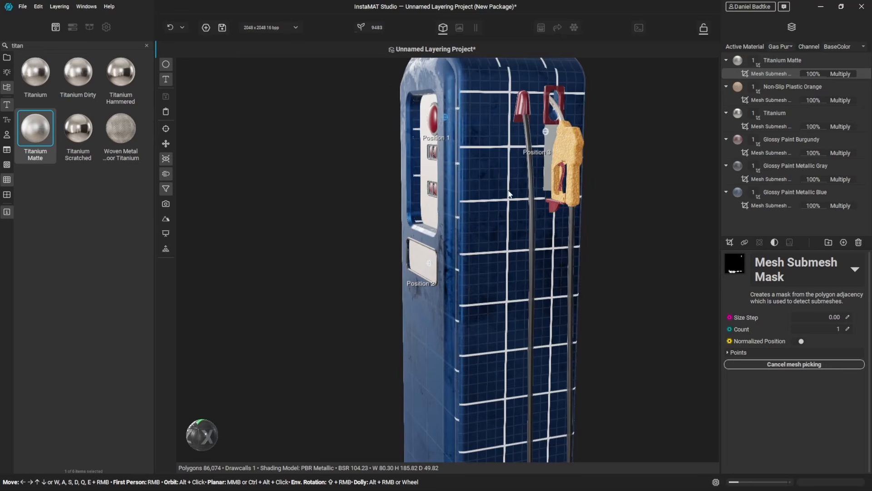
{"action": "left_click_drag", "start_coordinate": [281, 249], "coordinate": [305, 248], "text": "alt"}
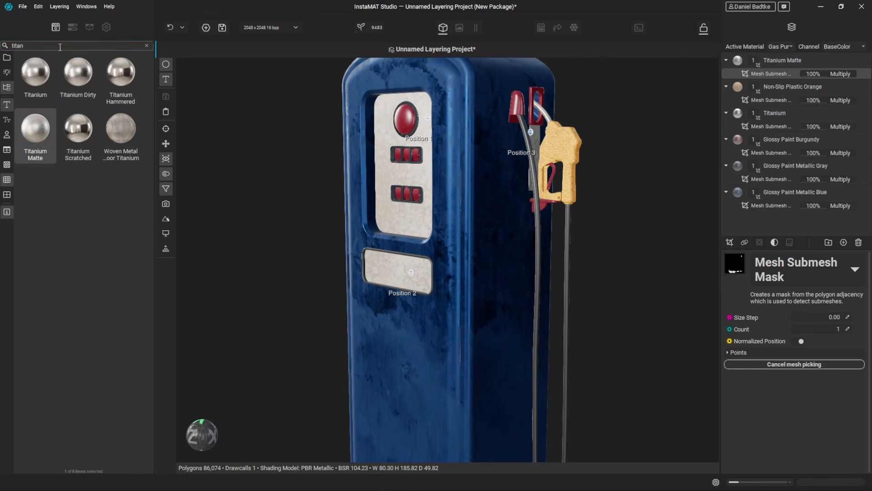
Search the library for "rubber" and add Rubber Recycled above the Titanium Matte layer
{"action": "double_click", "coordinate": [28, 46]}
{"action": "type", "text": "rubber"}
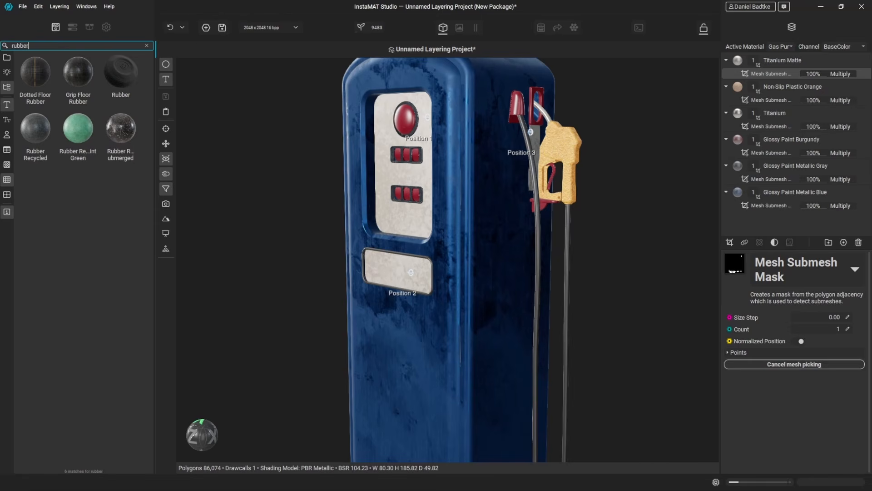
{"action": "left_click_drag", "start_coordinate": [35, 128], "coordinate": [761, 59]}
Set the Rubber Recycled layer's projection scale uniformly to 0.1 on all axes
{"action": "left_click", "coordinate": [824, 260]}
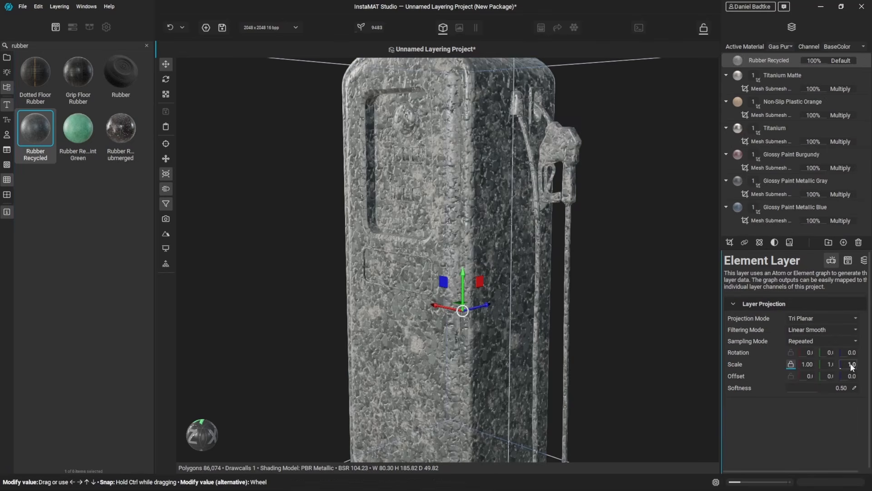
{"action": "left_click_drag", "start_coordinate": [812, 367], "coordinate": [805, 358]}
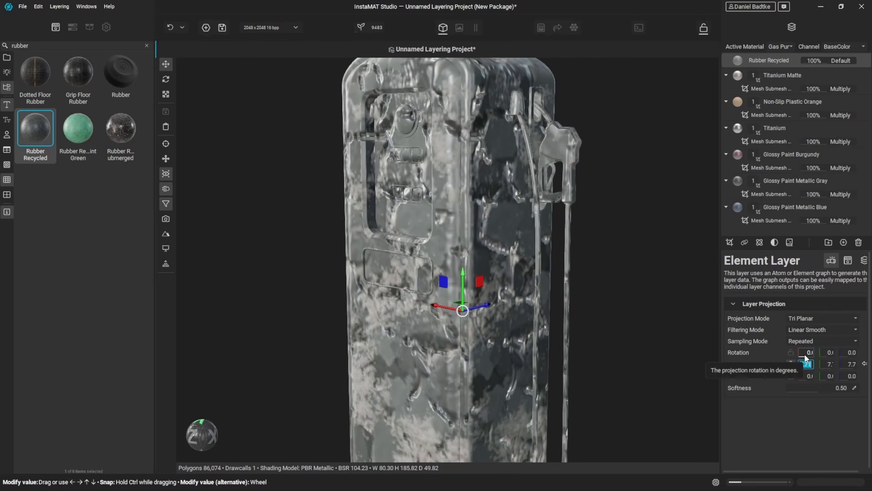
{"action": "type", "text": "0.1"}
{"action": "key", "text": "Return"}
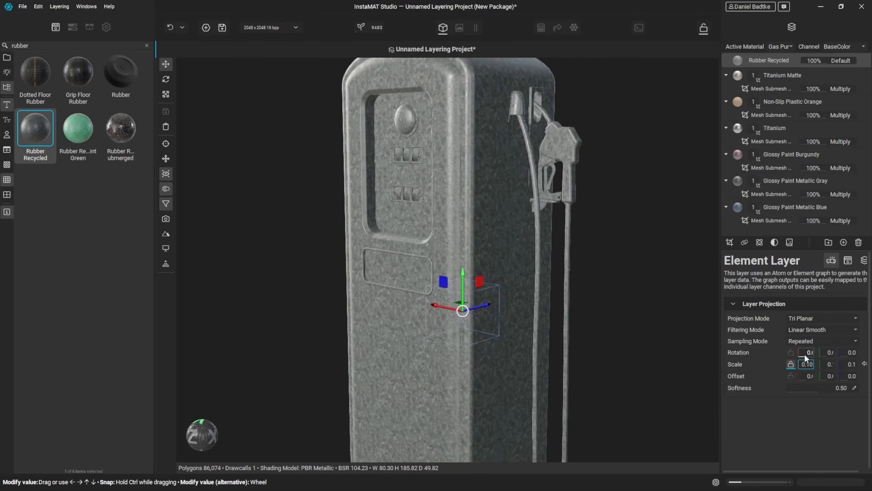
Add a Mesh Submesh Mask to the Rubber Recycled layer and pick the hose
{"action": "left_click", "coordinate": [729, 242]}
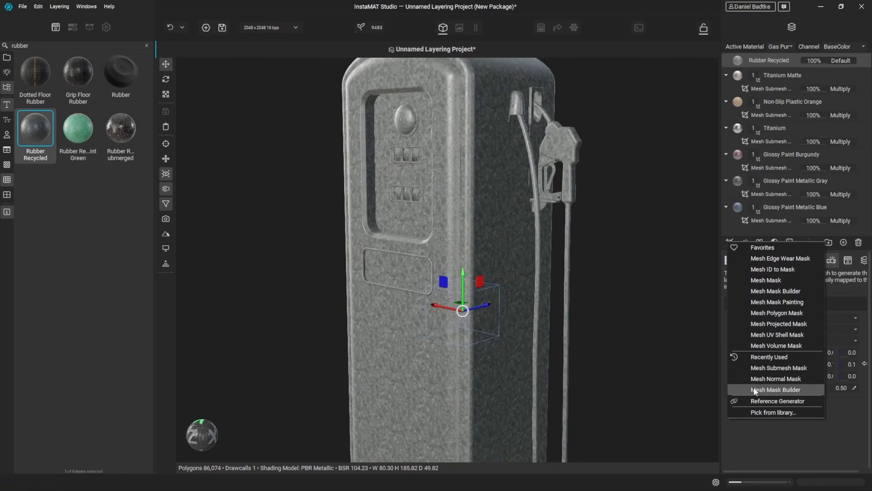
{"action": "left_click", "coordinate": [793, 368]}
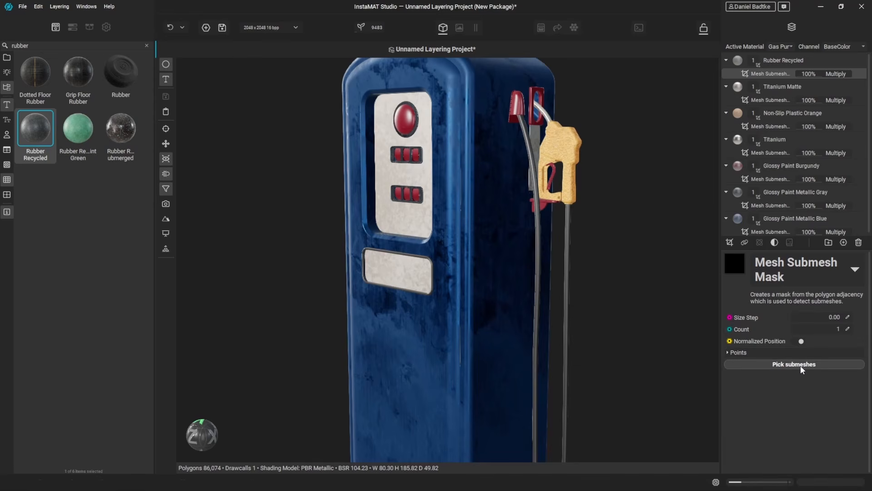
{"action": "left_click", "coordinate": [800, 364]}
{"action": "left_click", "coordinate": [540, 221]}
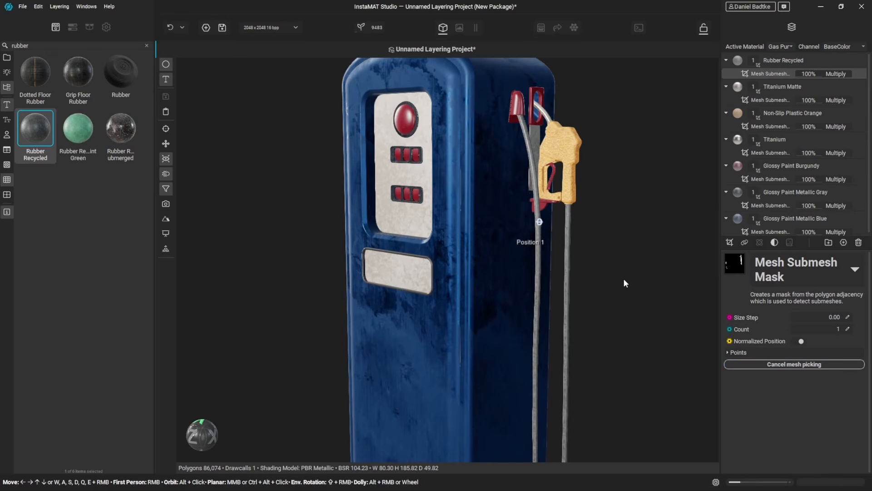
Add the pump's base trim to the Rubber Recycled layer's submesh mask and finish picking
{"action": "scroll", "coordinate": [591, 251], "scroll_direction": "down", "scroll_amount": 3}
{"action": "left_click_drag", "start_coordinate": [562, 269], "coordinate": [543, 257], "text": "alt"}
{"action": "middle_click_drag", "start_coordinate": [536, 291], "coordinate": [555, 249], "text": "alt"}
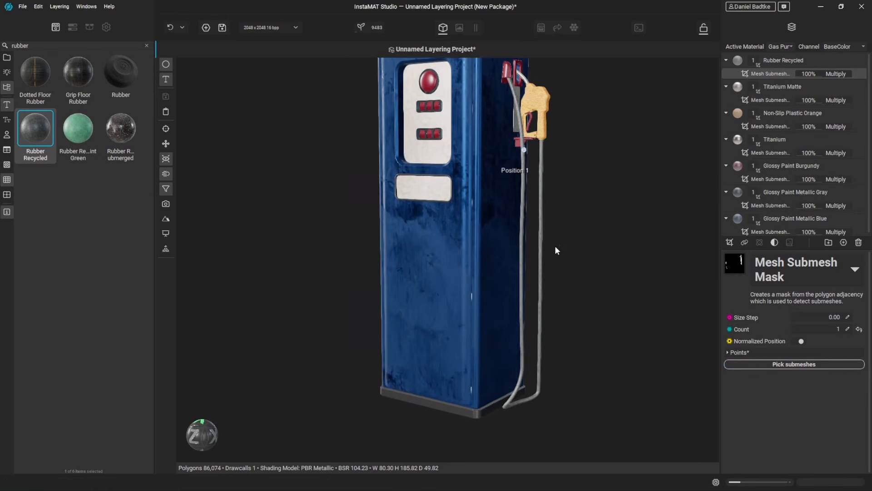
{"action": "left_click_drag", "start_coordinate": [555, 249], "coordinate": [543, 263], "text": "alt"}
{"action": "middle_click_drag", "start_coordinate": [543, 262], "coordinate": [589, 215], "text": "alt"}
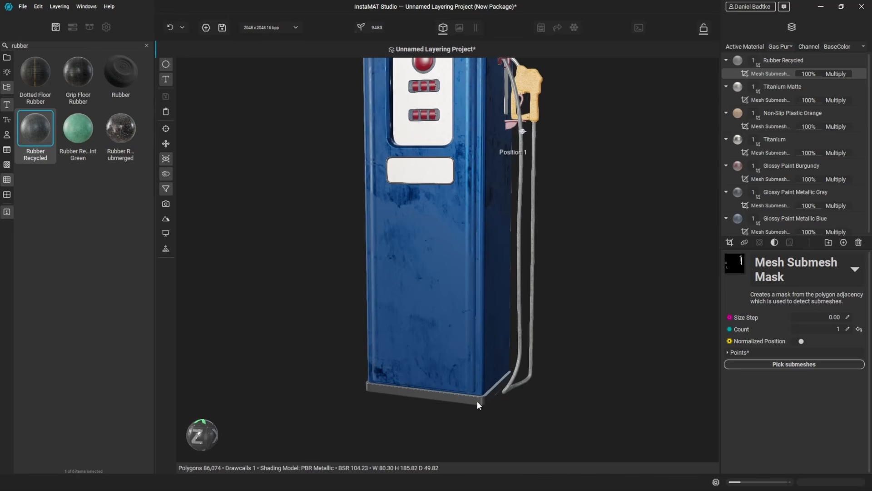
{"action": "left_click", "coordinate": [775, 364]}
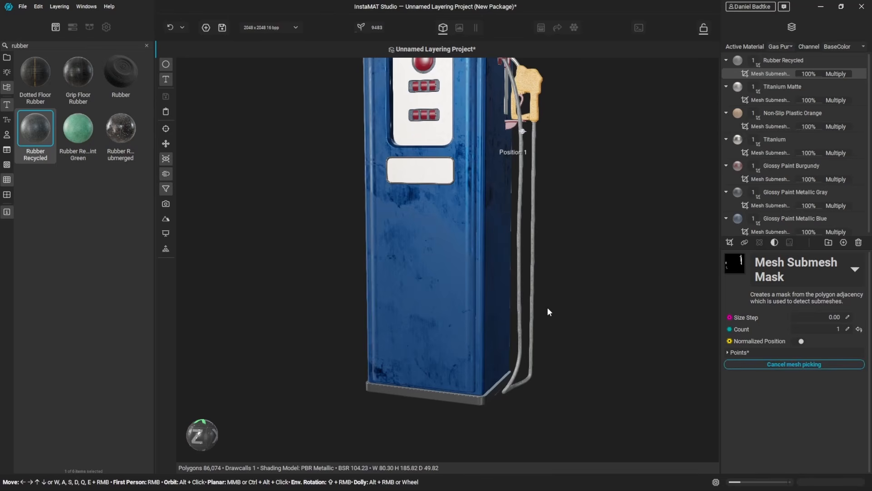
{"action": "left_click", "coordinate": [448, 399]}
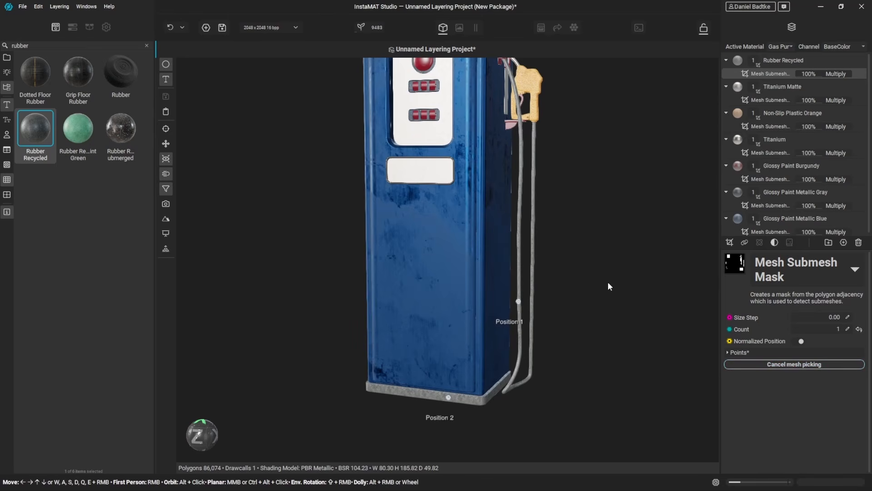
{"action": "middle_click_drag", "start_coordinate": [608, 282], "coordinate": [618, 298]}
{"action": "key", "text": "Escape"}
Light the scene with the bright white interior environment image that has ceiling lights, and rotate the environment around the pump
{"action": "left_click_drag", "start_coordinate": [618, 298], "coordinate": [400, 266], "text": "alt"}
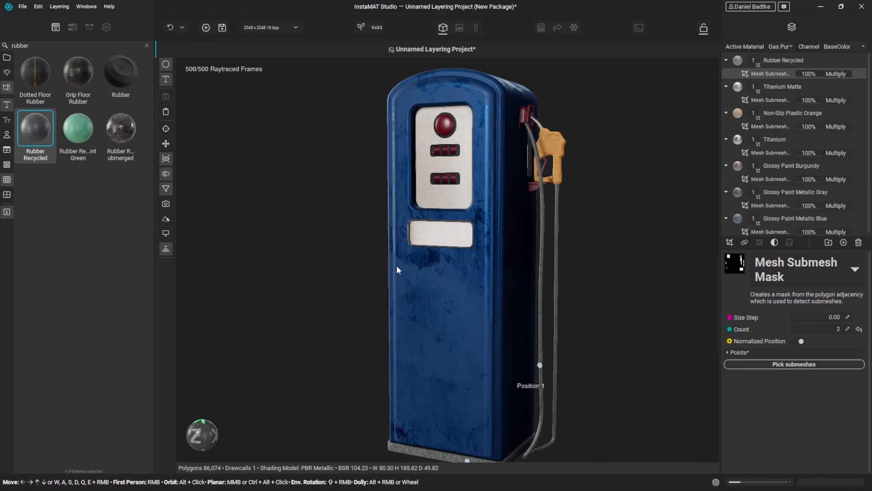
{"action": "left_click", "coordinate": [166, 233]}
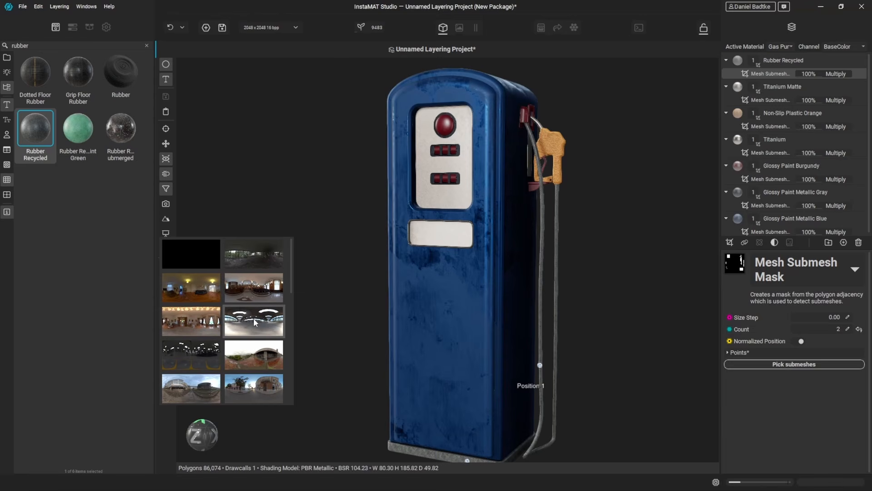
{"action": "left_click", "coordinate": [255, 323]}
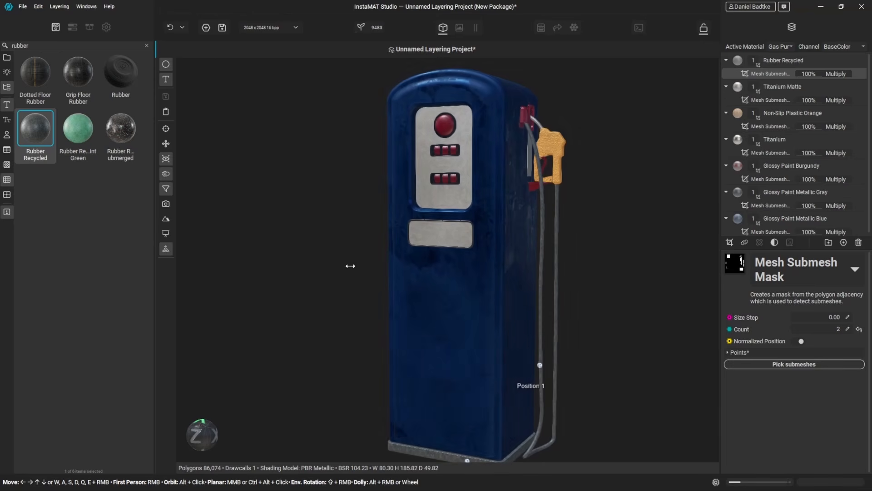
{"action": "right_click_drag", "start_coordinate": [350, 266], "coordinate": [364, 277], "text": "shift"}
{"action": "left_click_drag", "start_coordinate": [375, 307], "coordinate": [372, 304], "text": "alt"}
{"action": "middle_click_drag", "start_coordinate": [371, 304], "coordinate": [347, 268]}
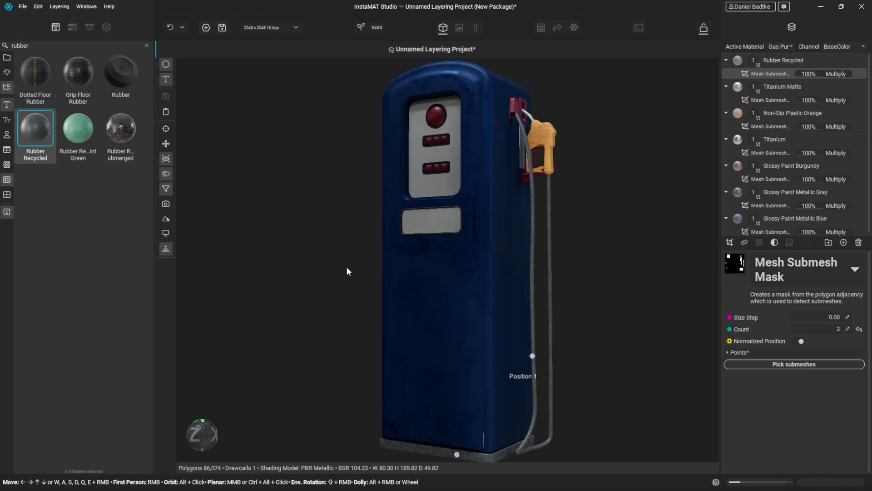
Switch the scene lighting to the light gray studio interior environment image
{"action": "key", "text": "e"}
{"action": "scroll", "coordinate": [238, 332], "scroll_direction": "down", "scroll_amount": 3}
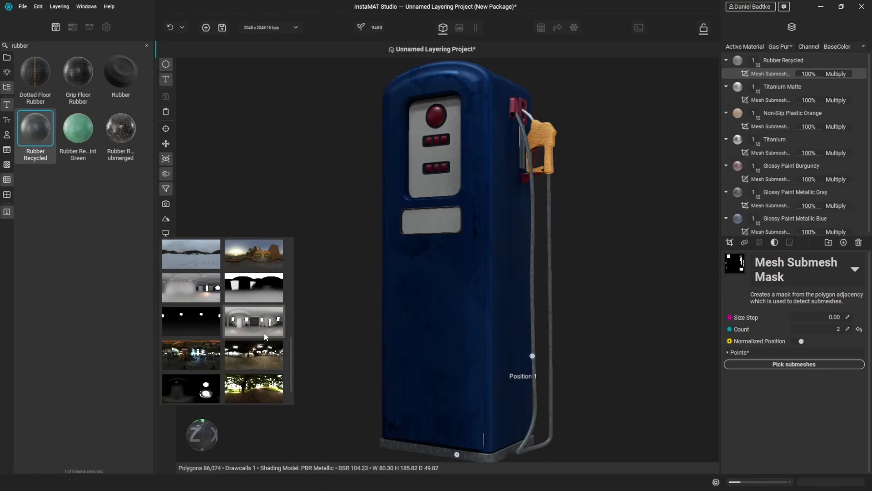
{"action": "left_click", "coordinate": [256, 321]}
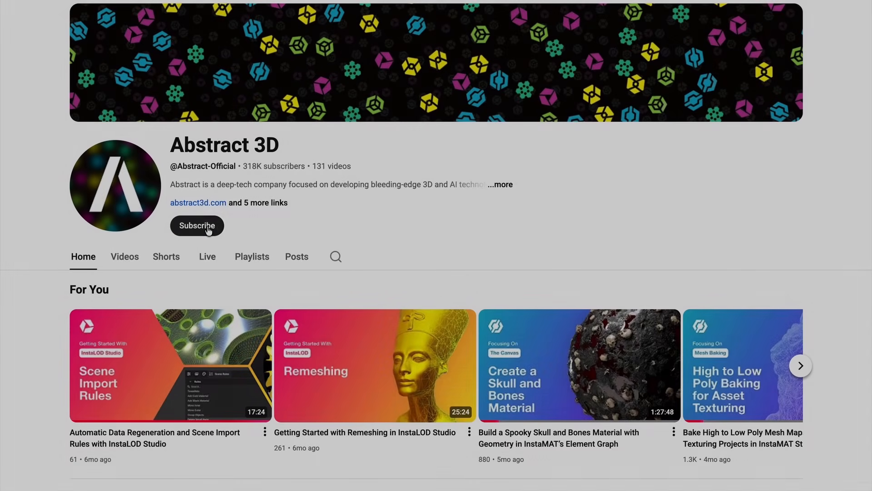
Switch to YouTube, subscribe to the Abstract 3D channel and choose its notification setting
{"action": "left_click", "coordinate": [191, 226]}
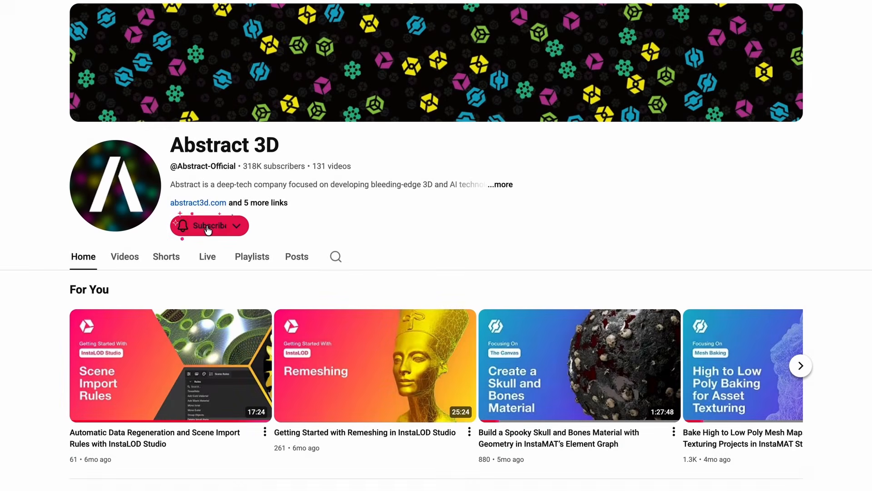
{"action": "left_click", "coordinate": [242, 226]}
{"action": "left_click", "coordinate": [241, 252]}
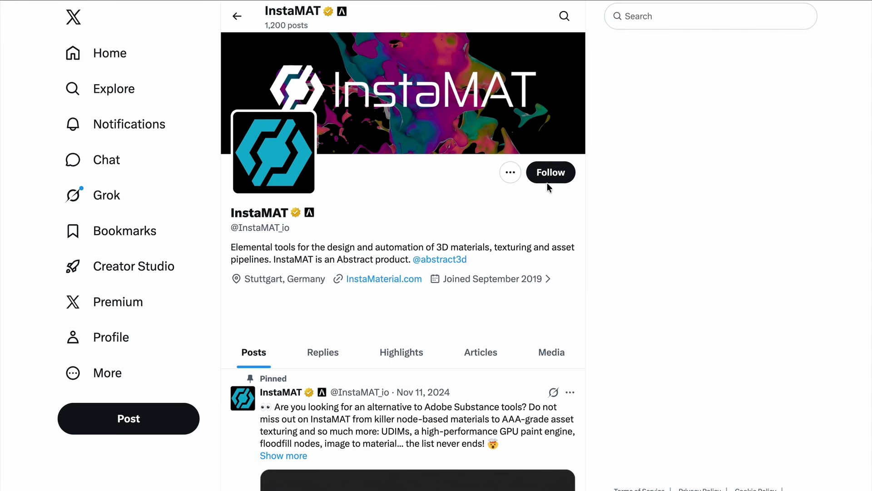
Switch to X and follow the InstaMAT account
{"action": "left_click", "coordinate": [548, 178]}
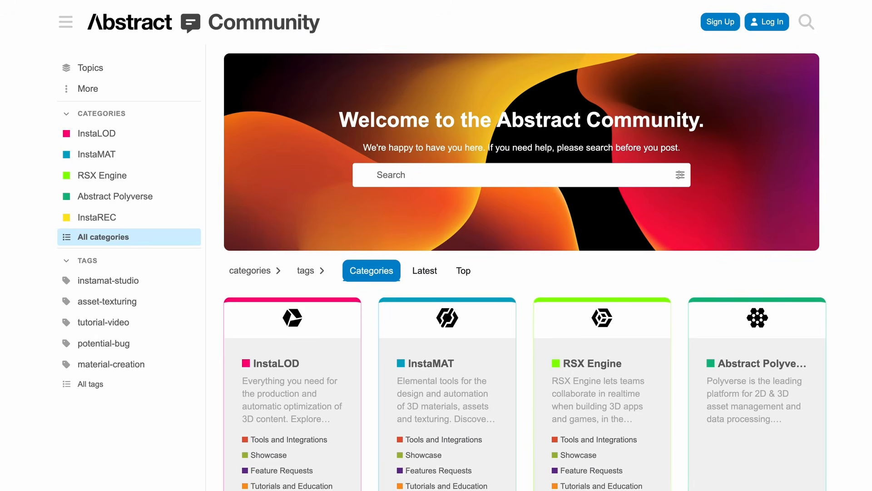
{"action": "scroll", "coordinate": [525, 268], "scroll_direction": "down", "scroll_amount": 3}
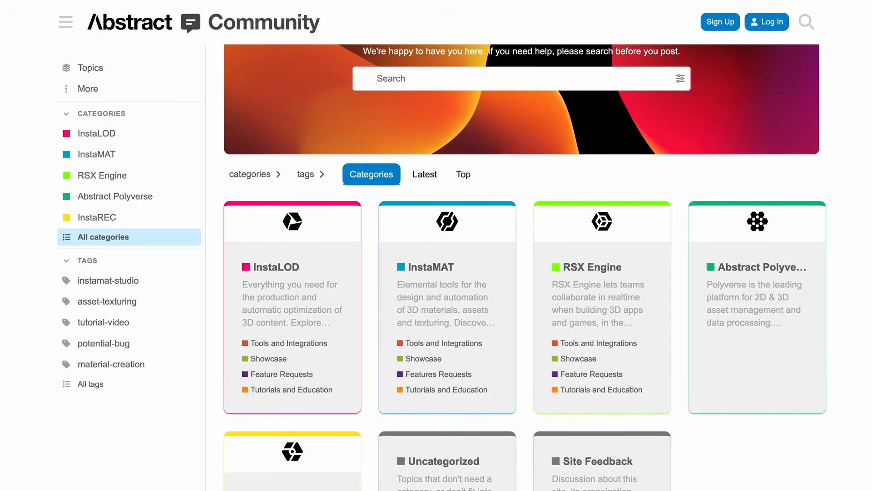
{"action": "scroll", "coordinate": [525, 267], "scroll_direction": "down", "scroll_amount": 1}
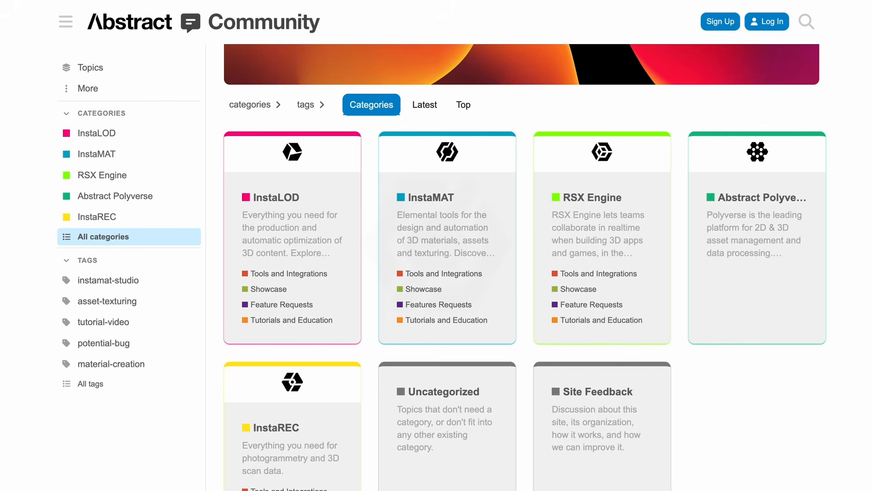